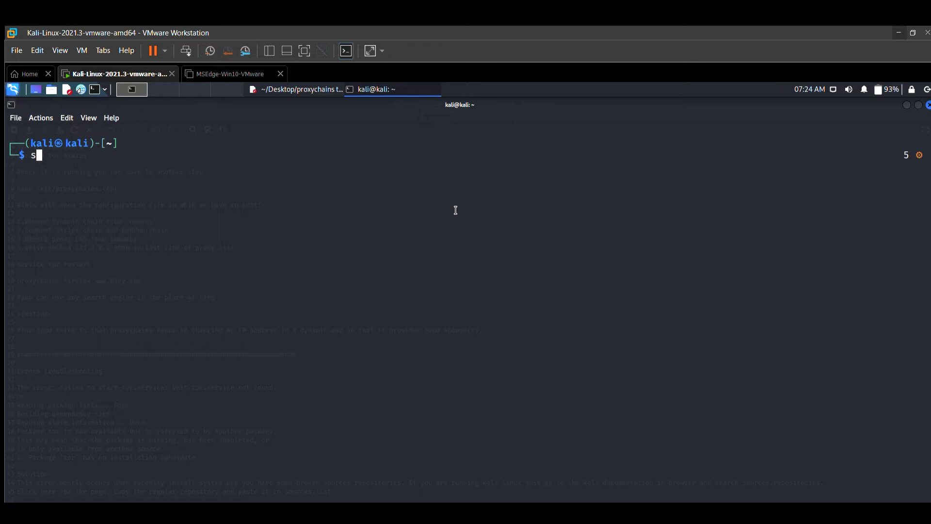
- Clear the stray character from the terminal prompt
key(BackSpace)
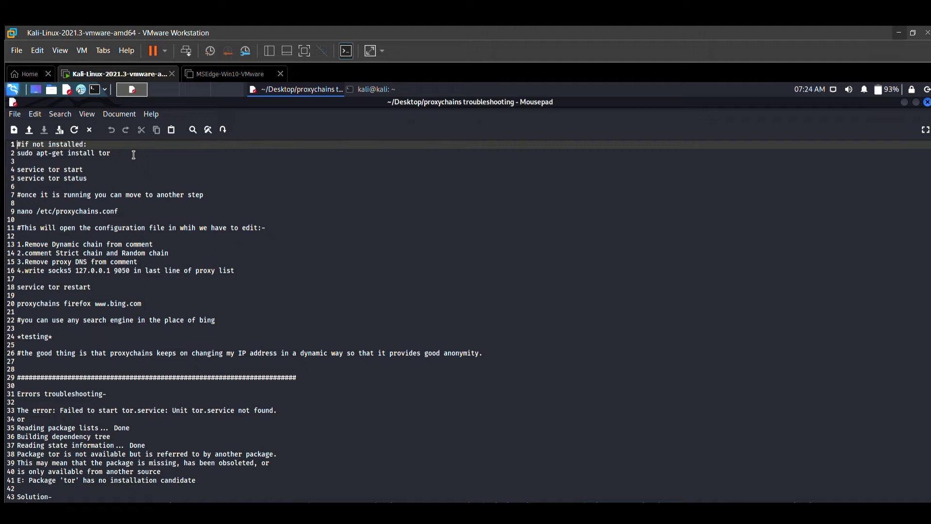
- Highlight 'install tor' on line 2 and the tor start line in the notes, then return to the terminal
drag(111, 154, 18, 139)
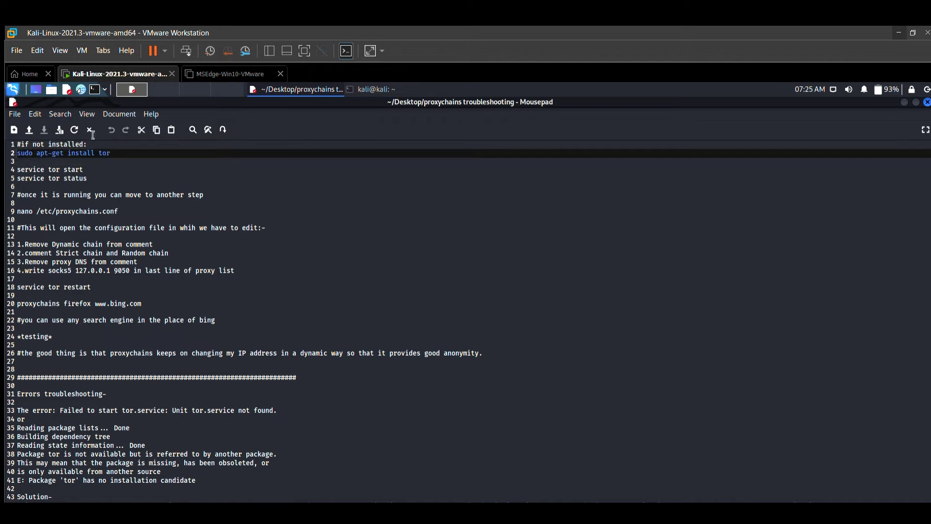
click(116, 139)
click(117, 160)
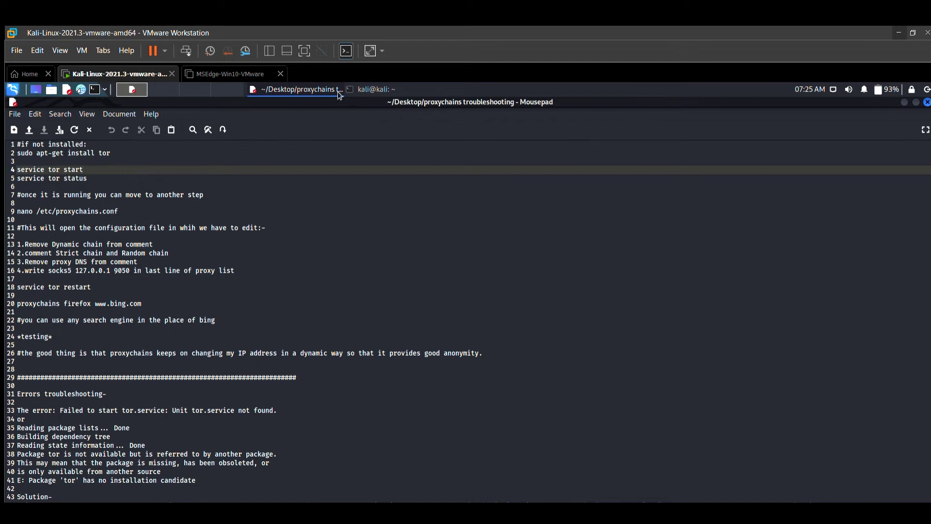
click(381, 72)
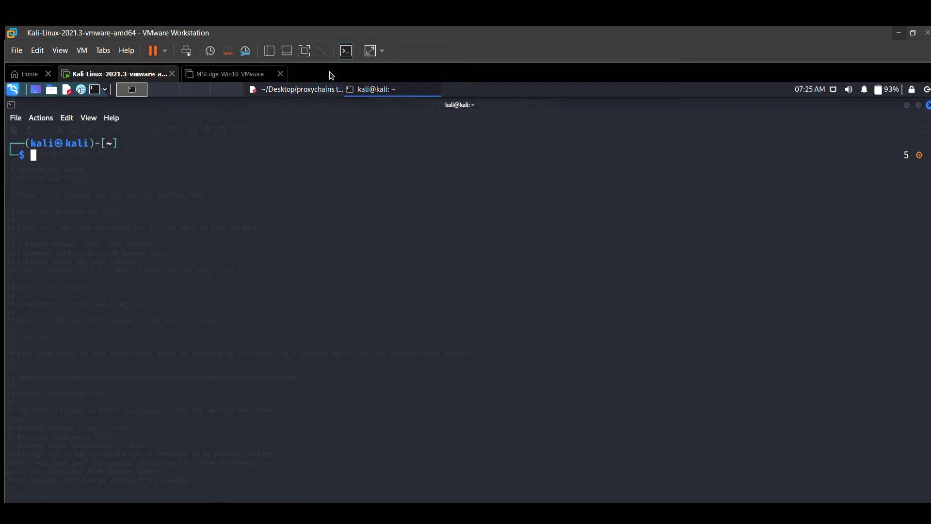
text(serv)
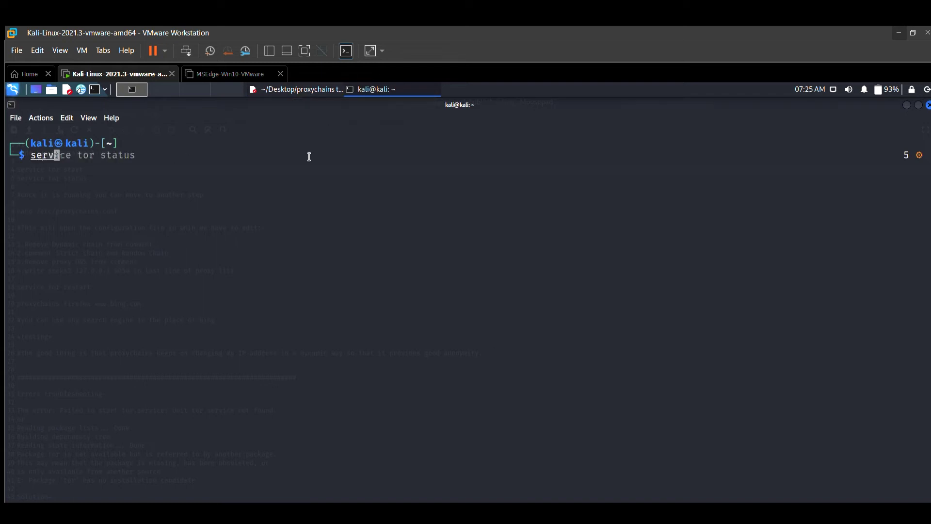
text(ice tor sta)
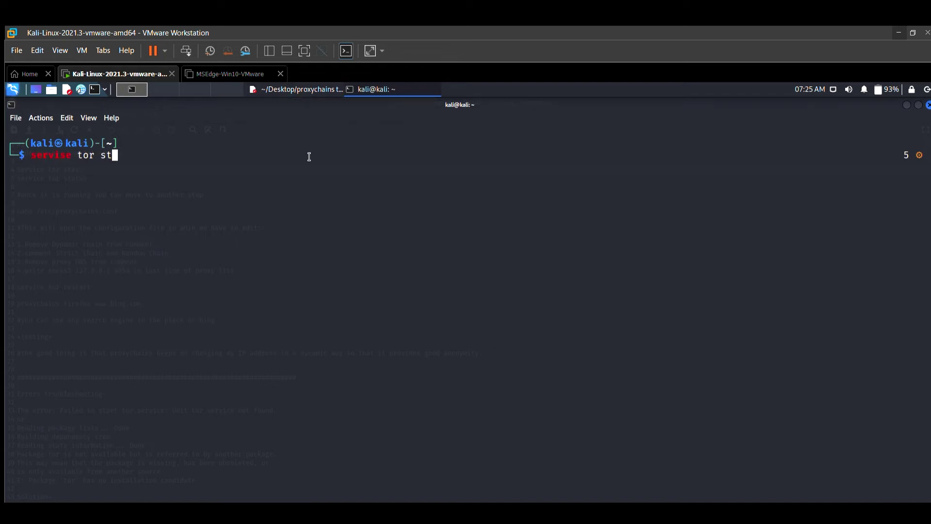
text(rt)
- Start tor with 'service tor start', fixing the 'servise' typo and authorizing with the password
key(Left)
key(Left)
key(Left)
key(Left)
key(Left)
key(Left)
key(Left)
key(Left)
key(Left)
key(Left)
key(BackSpace)
text(c)
key(Return)
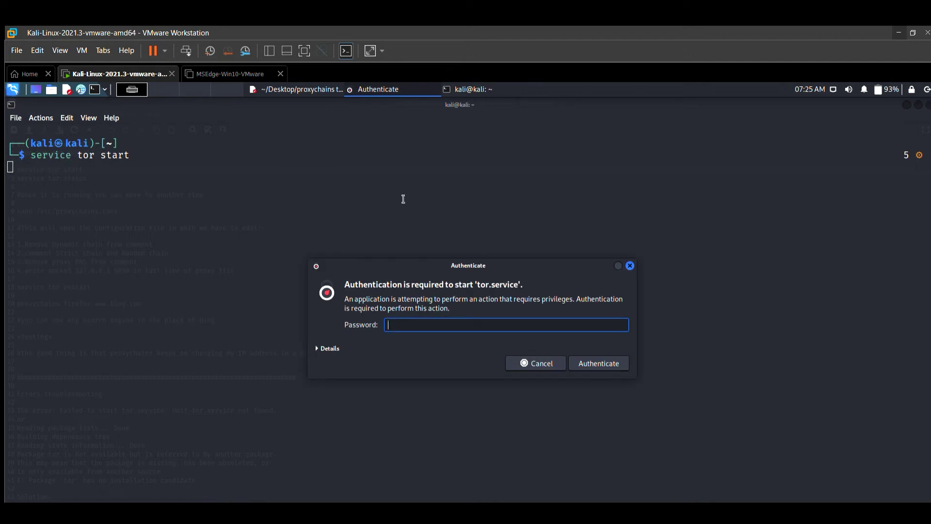
text(******)
text(**)
key(Return)
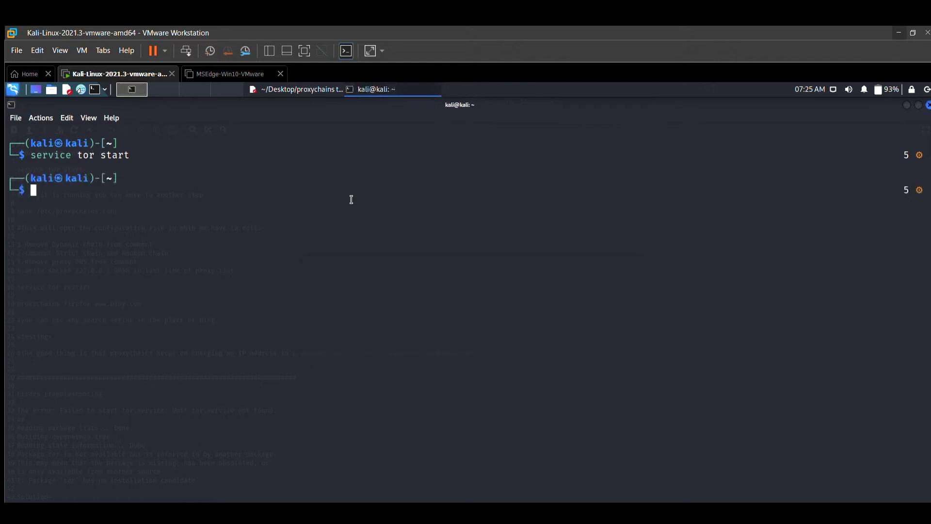
text(seviu)
- Confirm 'service tor status' reports tor as active
key(BackSpace)
key(BackSpace)
key(BackSpace)
text(servic)
text(e )
text(to)
text(r stat)
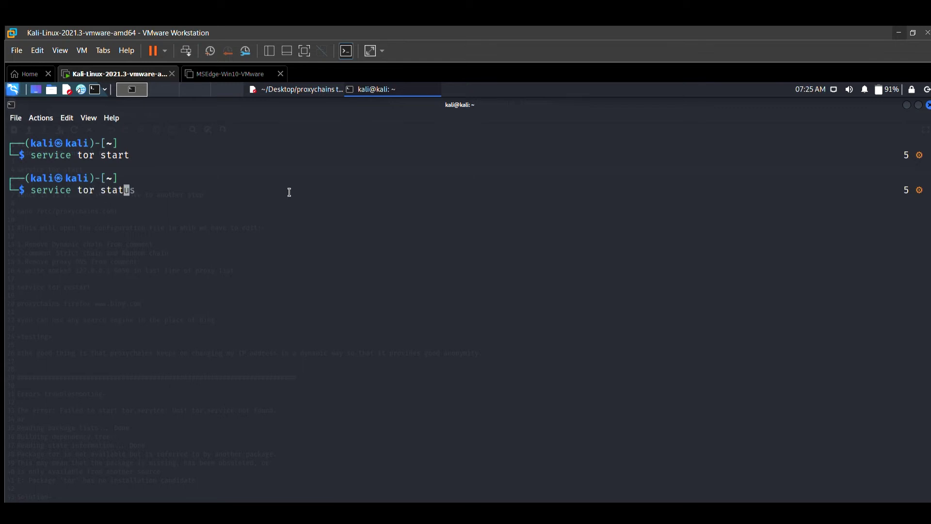
text(ius)
key(BackSpace)
key(BackSpace)
text(us)
key(Return)
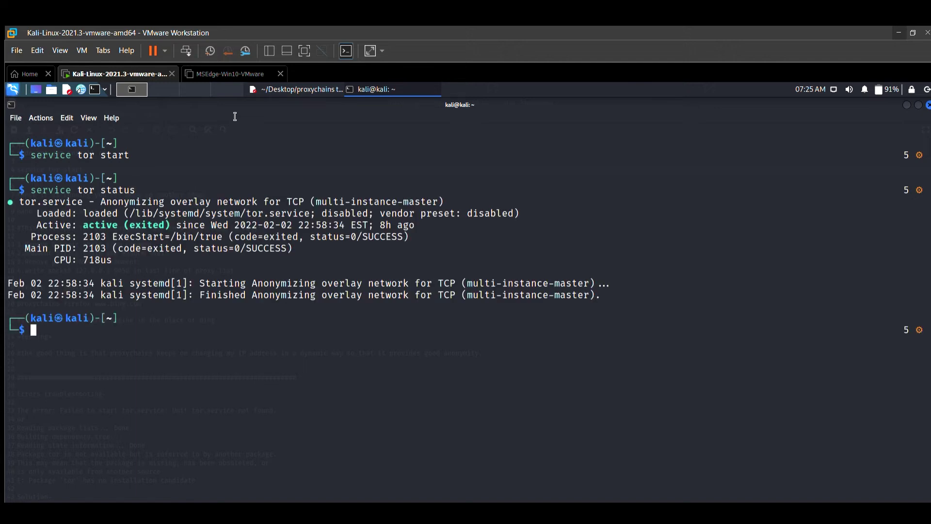
click(265, 89)
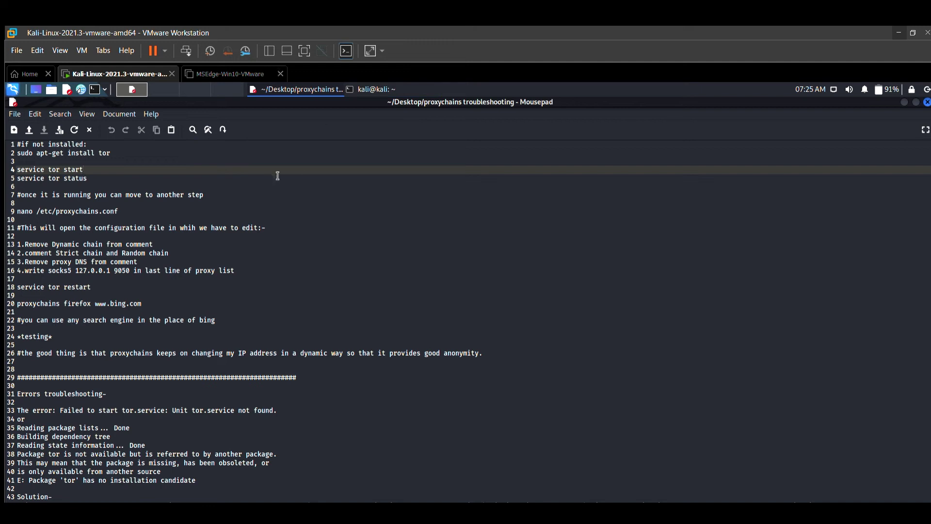
- Copy 'nano /etc/proxychains.conf' from line 9 of the notes
click(264, 188)
key(Down)
key(Down)
key(Down)
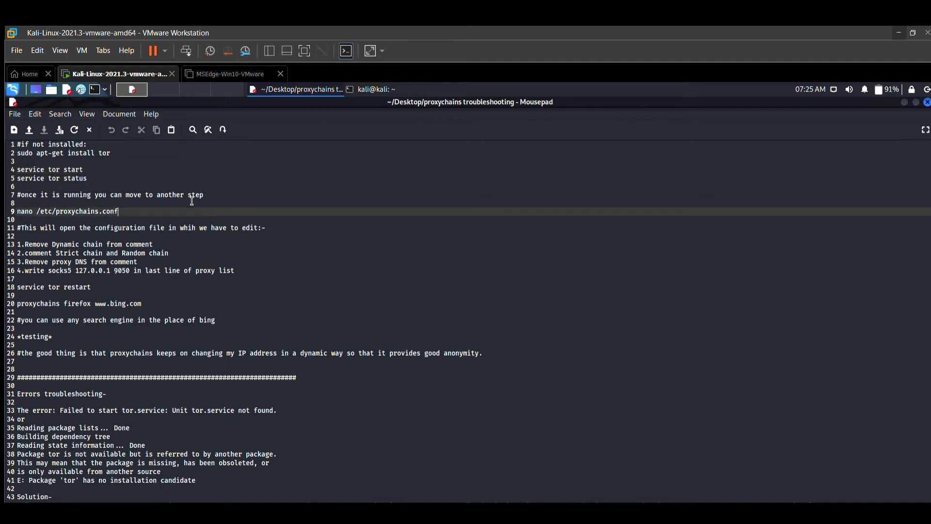
key(ctrl+shift+Left)
key(ctrl+shift+Left)
key(ctrl+shift+Left)
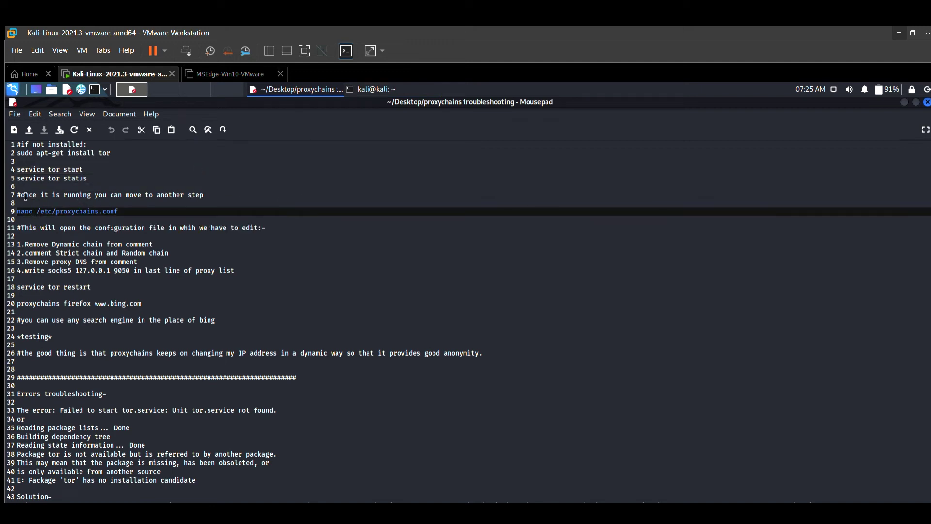
key(ctrl+shift+Left)
key(ctrl+c)
key(alt+Tab)
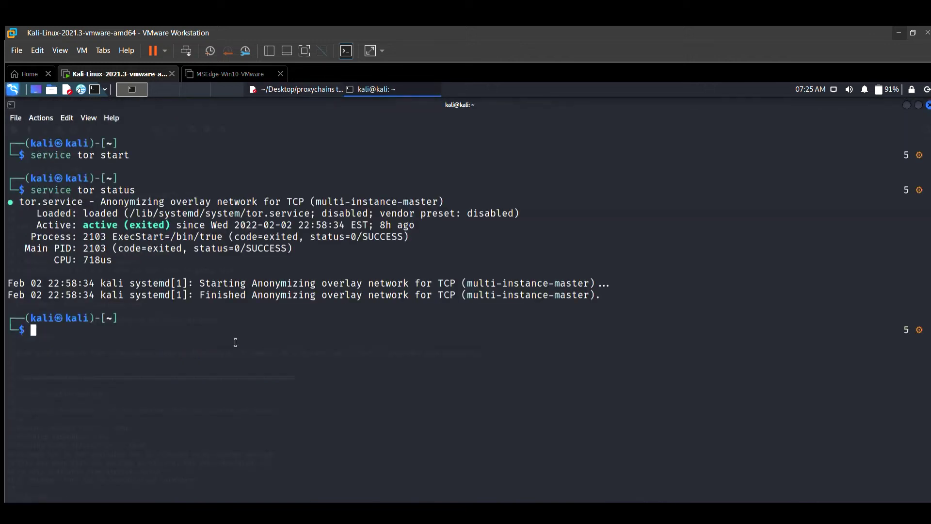
text(clear)
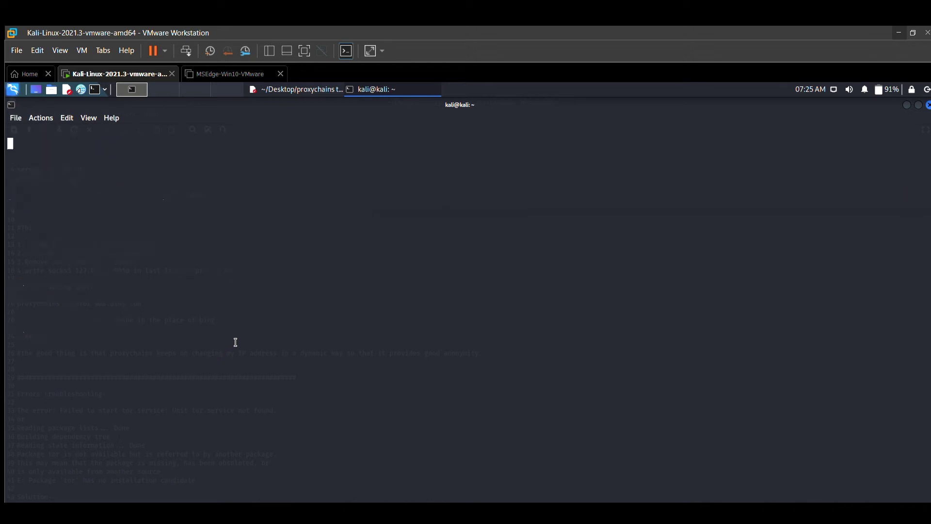
- Clear the screen and open /etc/proxychains.conf in nano with the pasted command
key(Return)
key(ctrl+shift+v)
key(Return)
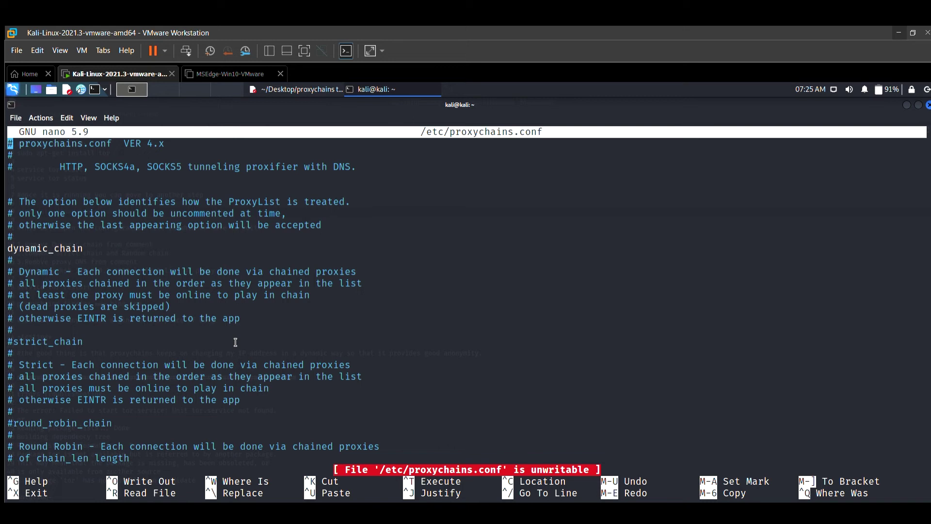
- Keep dynamic_chain active and remove the '#' before strict_chain
key(Down)
key(Down)
key(Down)
key(Down)
key(Down)
key(Down)
key(Down)
key(Down)
key(Down)
key(Down)
key(Up)
key(Up)
key(Up)
key(Up)
key(Up)
key(Up)
key(Up)
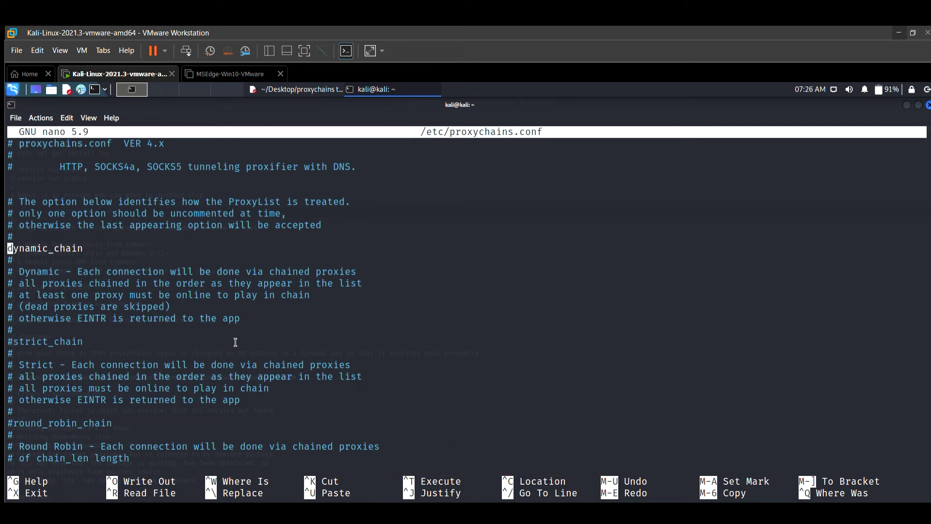
key(Right)
key(Left)
key(Down)
key(Down)
key(Down)
key(Down)
key(Down)
key(Down)
key(Up)
key(Right)
key(BackSpace)
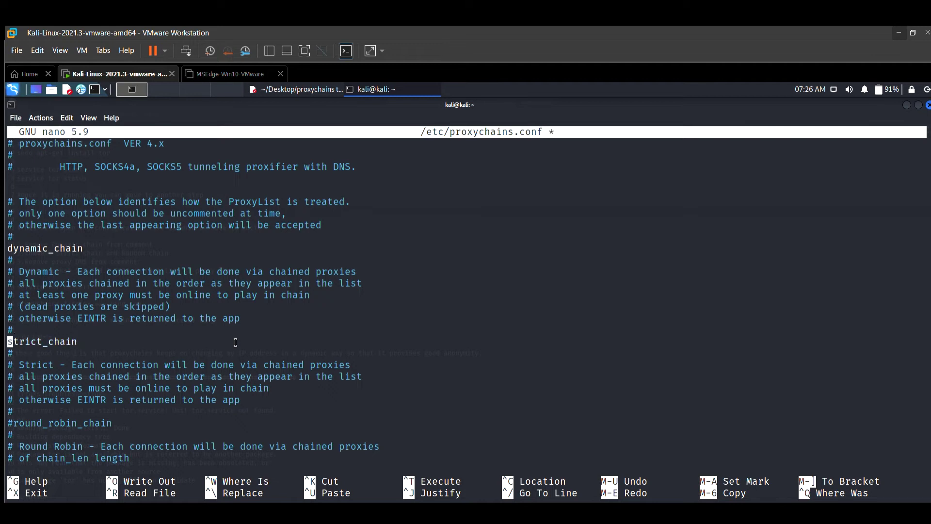
text(#)
key(Up)
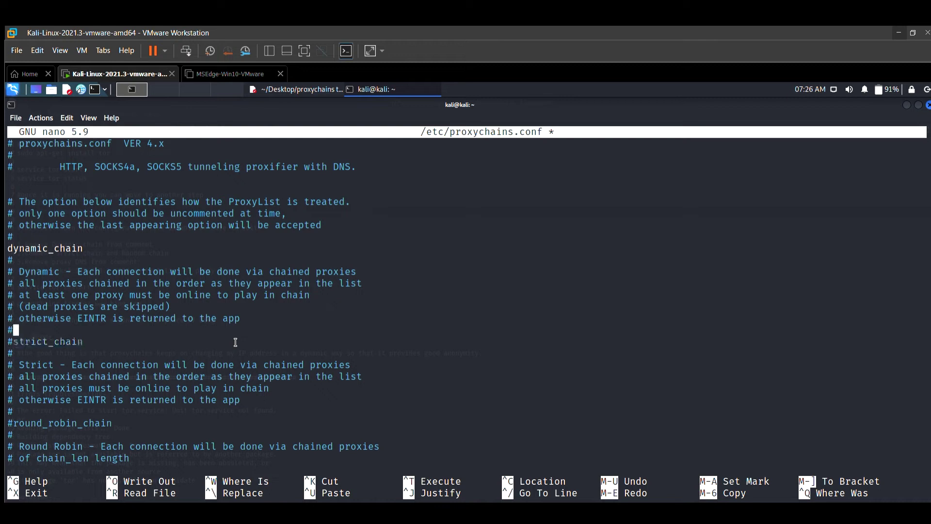
- Check the socks5 127.0.0.1 9050 line under [ProxyList] against the notes
key(Down)
key(Down)
key(Down)
key(Down)
key(Down)
key(Down)
key(Down)
key(Down)
key(Down)
key(Down)
key(Down)
key(Down)
key(Down)
key(Down)
key(Down)
key(Down)
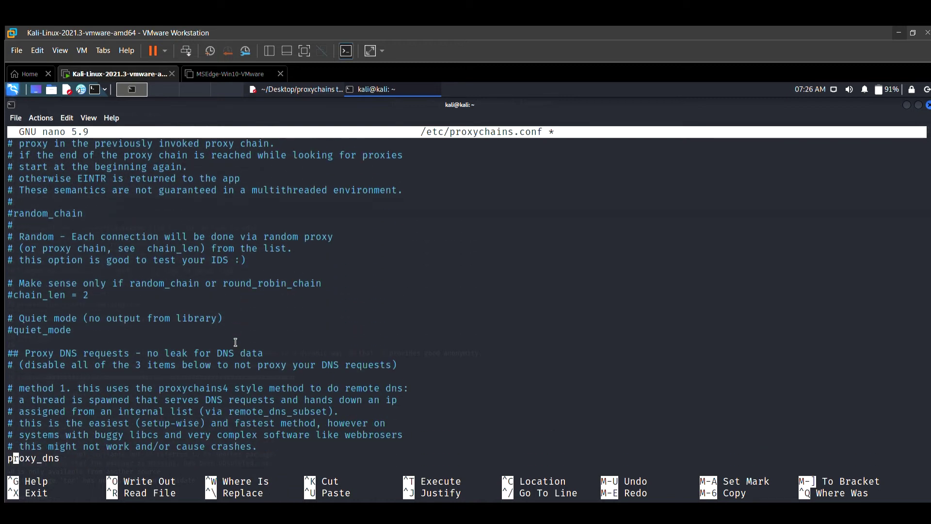
key(Down)
key(Down)
key(Down)
key(Down)
key(Down)
key(Down)
key(Down)
key(Down)
key(Down)
key(Down)
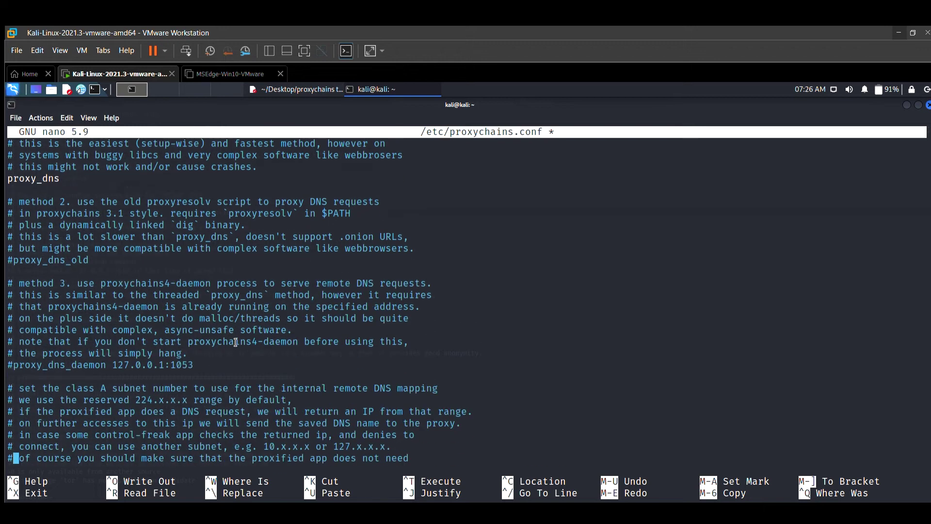
key(Down)
key(Down)
key(Down)
key(Down)
key(Down)
key(Down)
key(Down)
key(Down)
key(Down)
key(Down)
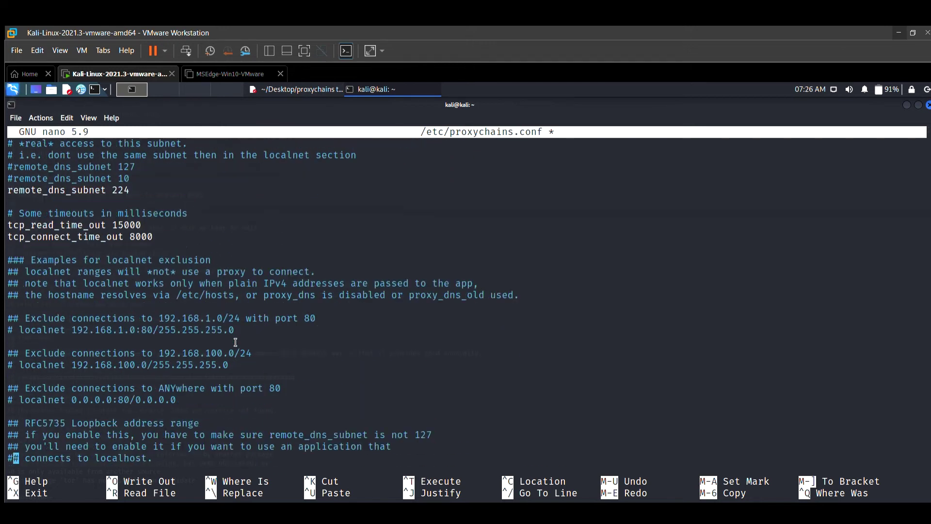
key(Down)
key(Down)
key(Down)
key(Down)
key(Down)
key(Down)
key(Down)
key(Down)
key(Down)
key(Down)
key(Down)
key(Down)
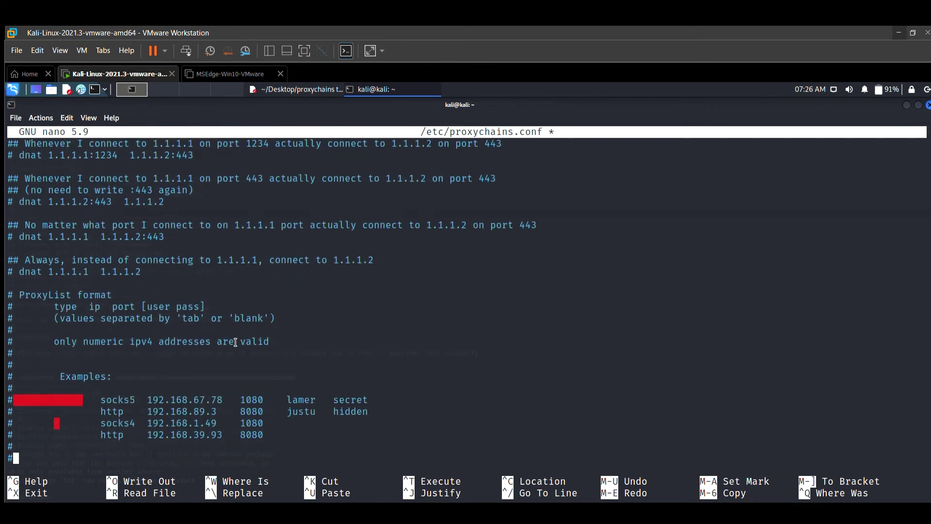
key(Down)
key(Down)
key(Down)
key(Down)
key(Right)
key(Down)
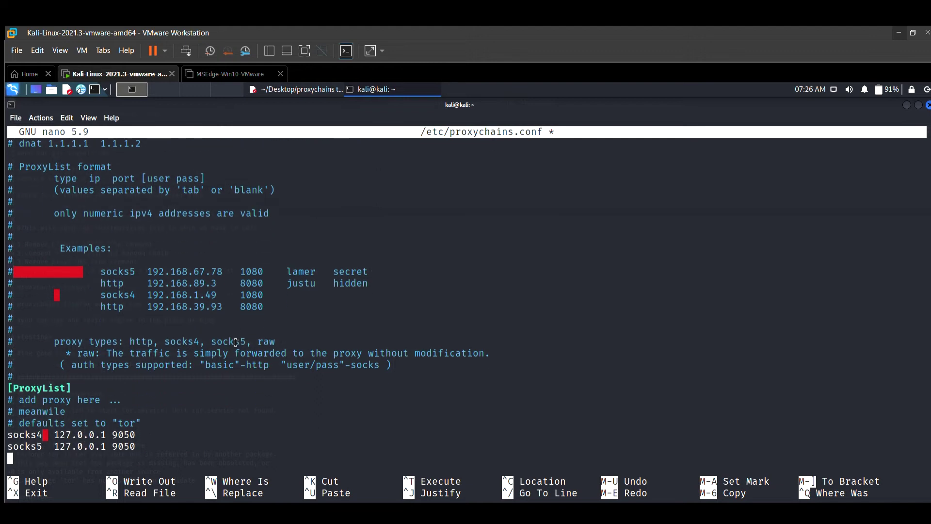
key(Up)
drag(142, 442, 7, 440)
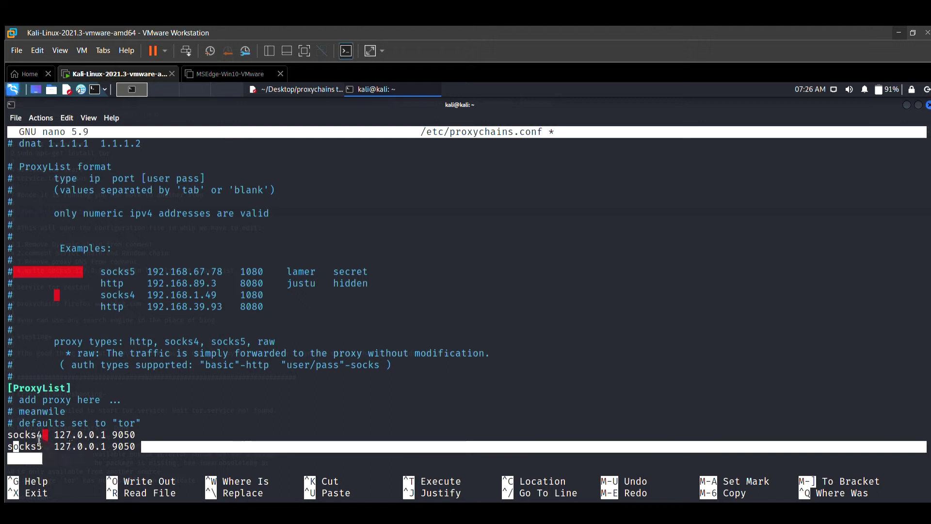
click(165, 434)
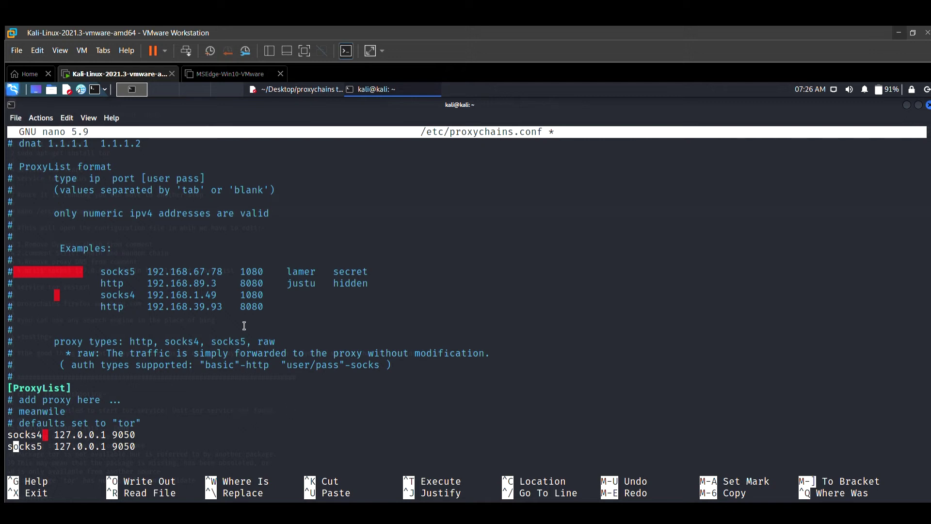
click(305, 89)
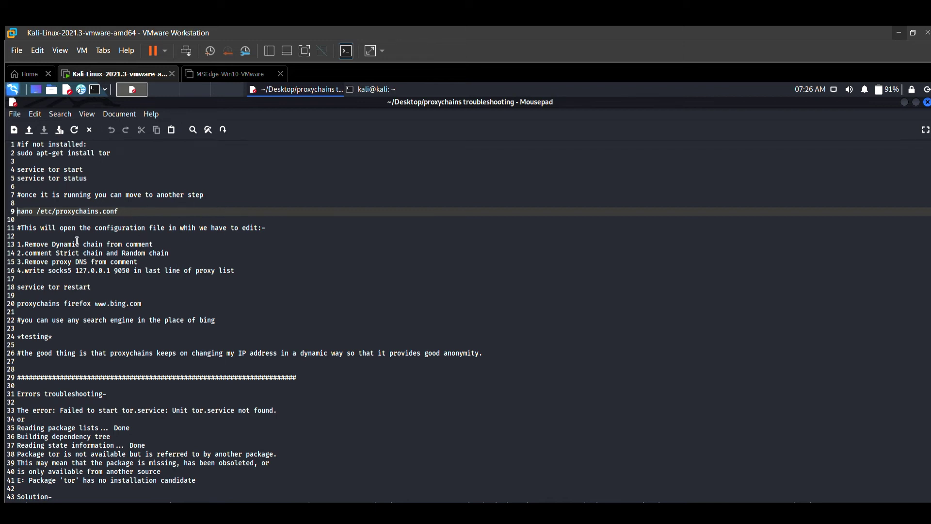
click(375, 88)
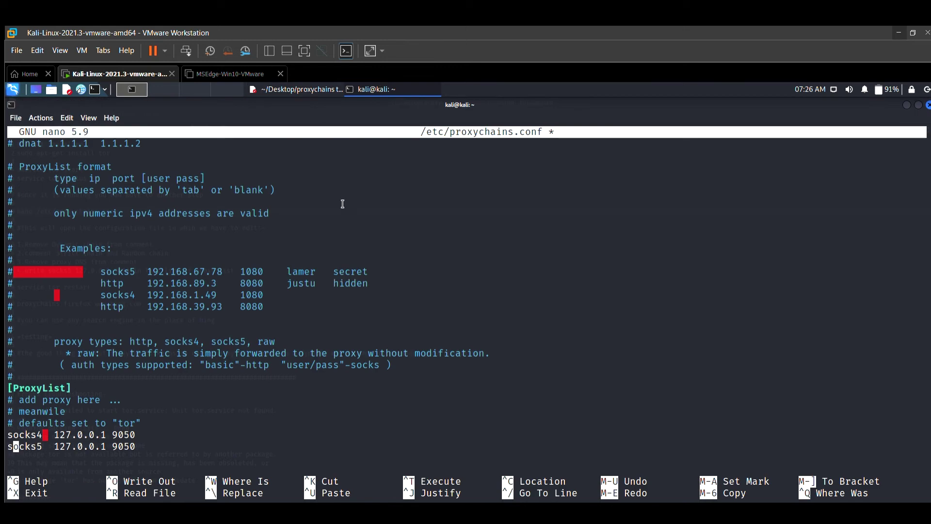
- Try saving proxychains.conf, which fails with permission denied, then suspend nano
key(ctrl+o)
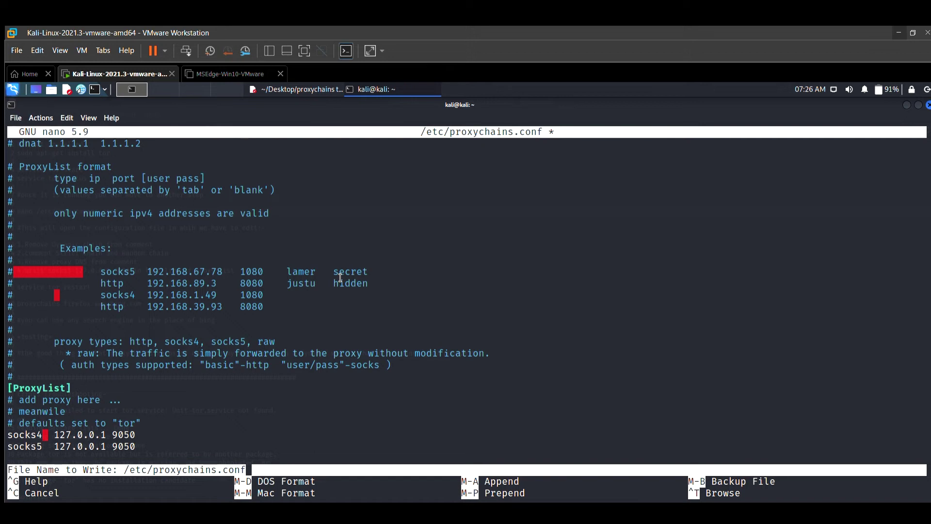
key(Return)
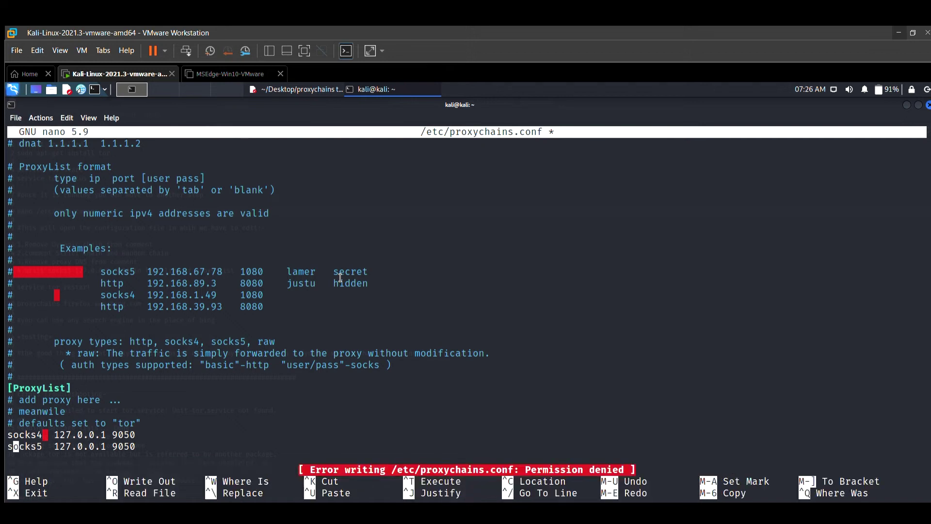
key(ctrl+z)
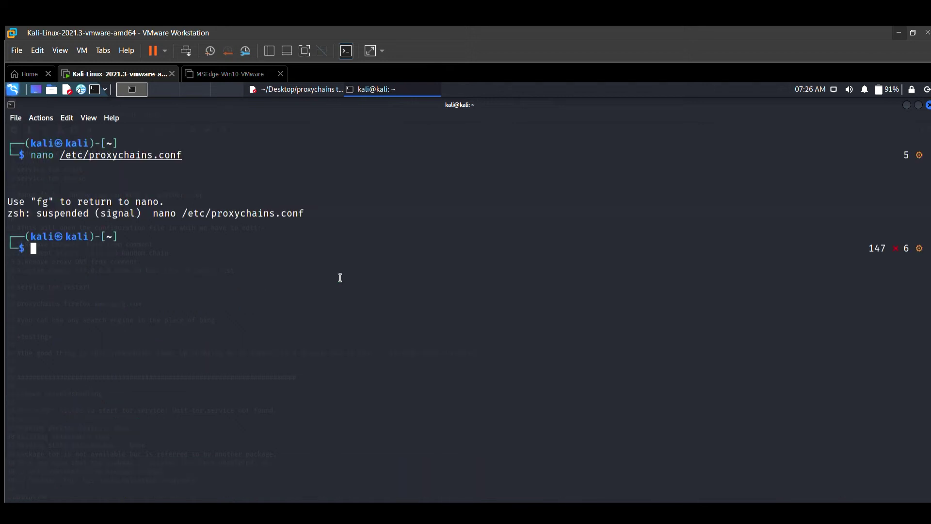
- Reopen /etc/proxychains.conf with sudo nano, entering the password and accepting the lock warning
key(Up)
key(Left)
key(Left)
key(Left)
key(Left)
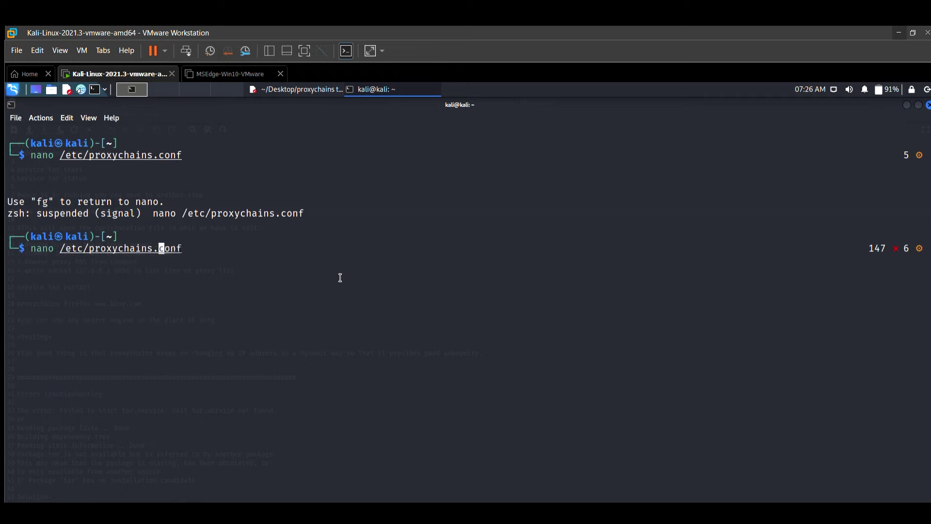
key(Left)
key(Left)
key(Left)
key(Left)
key(Left)
key(Left)
key(Left)
key(Left)
key(Left)
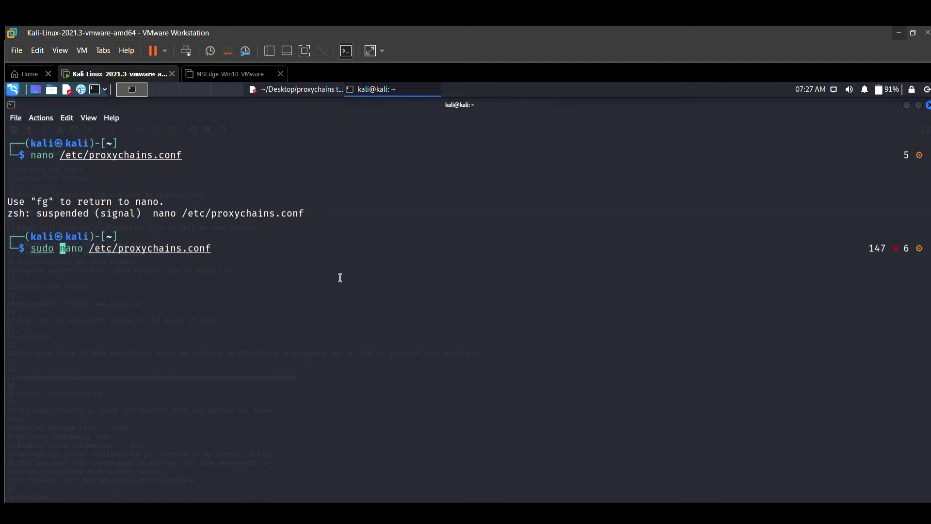
key(Return)
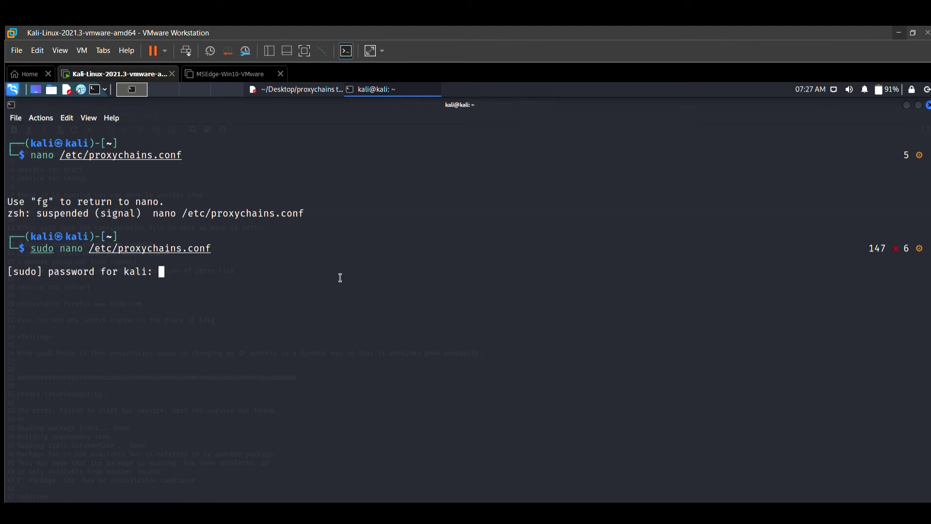
key(Return)
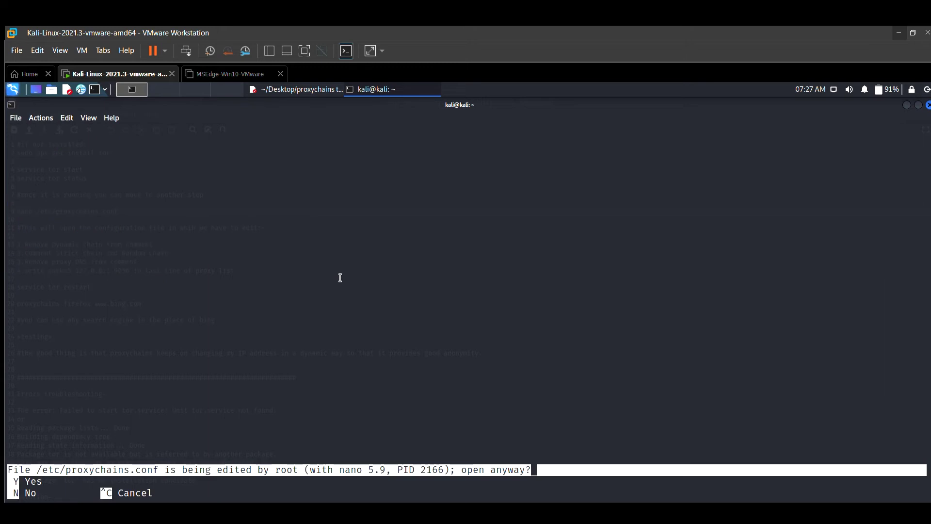
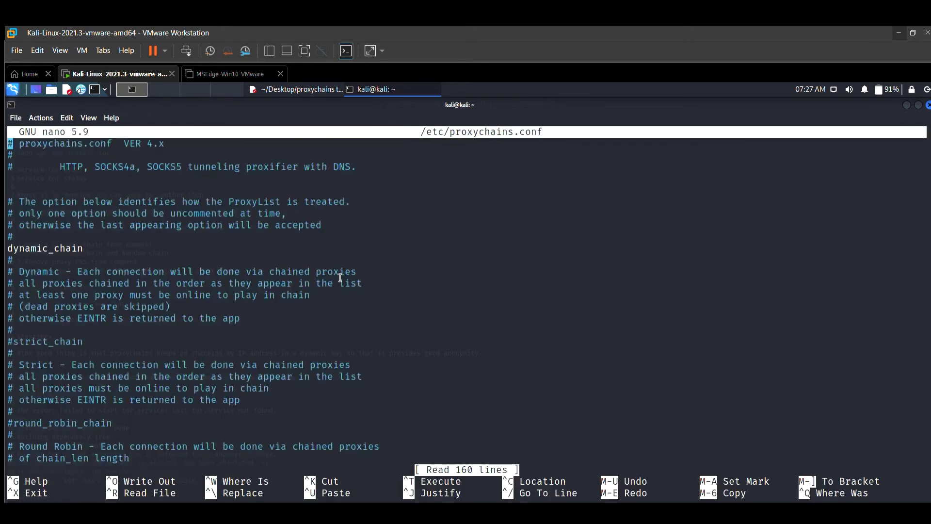
- Write proxychains.conf as root, suspend nano, and run clear
key(Down)
key(Down)
key(Down)
key(Down)
key(Down)
key(Down)
key(Down)
key(Down)
key(Down)
key(Down)
key(Down)
key(Down)
key(Down)
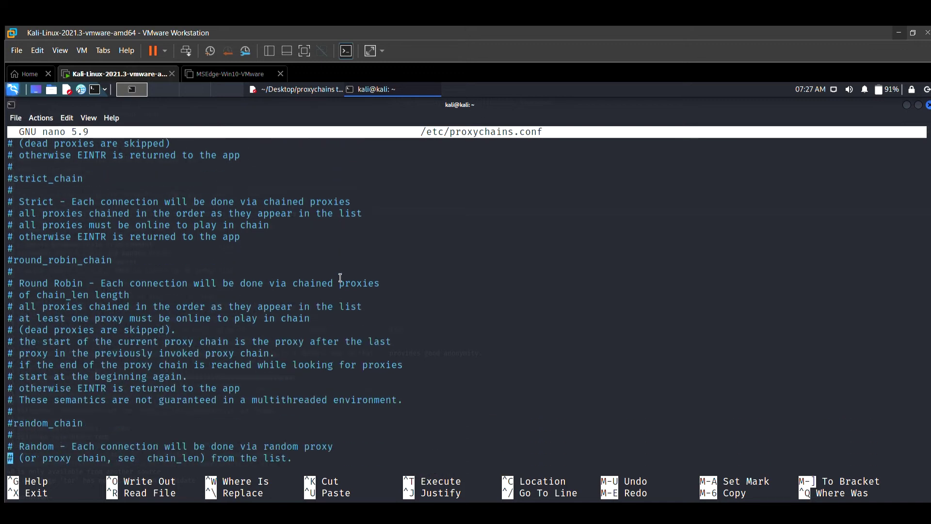
scroll(339, 277, down, 3)
scroll(339, 277, down, 2)
scroll(339, 277, up, 2)
scroll(339, 277, up, 3)
scroll(340, 277, up, 1)
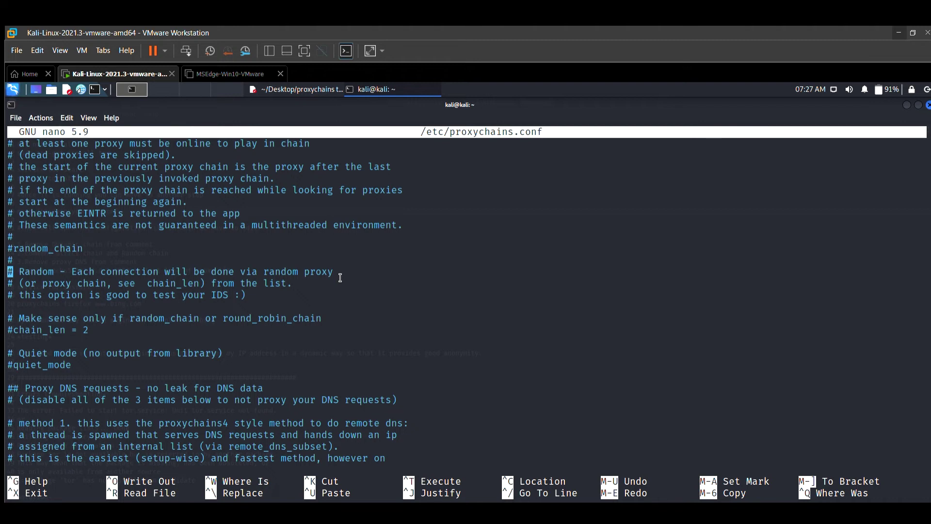
scroll(340, 277, down, 1)
scroll(340, 277, down, 2)
scroll(340, 277, down, 3)
scroll(339, 277, down, 3)
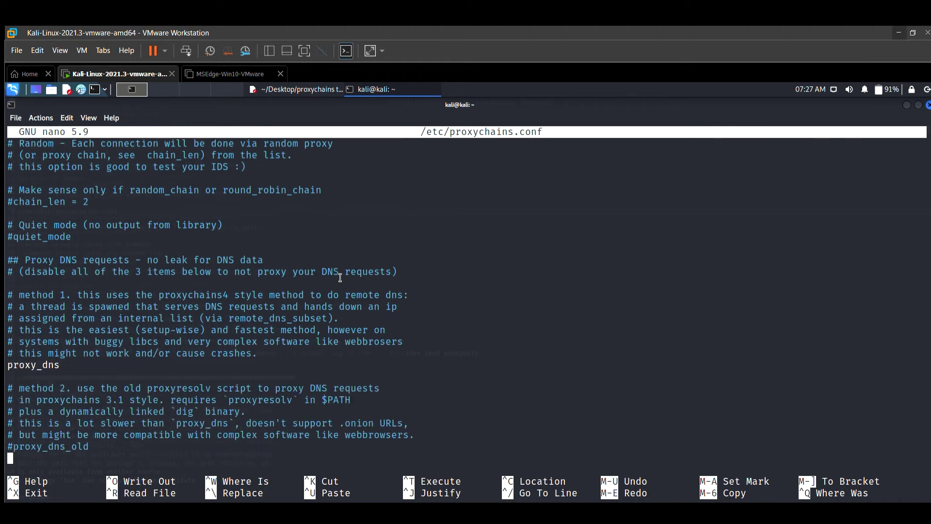
scroll(340, 277, down, 3)
scroll(340, 277, down, 3)
scroll(340, 278, down, 4)
scroll(340, 277, down, 1)
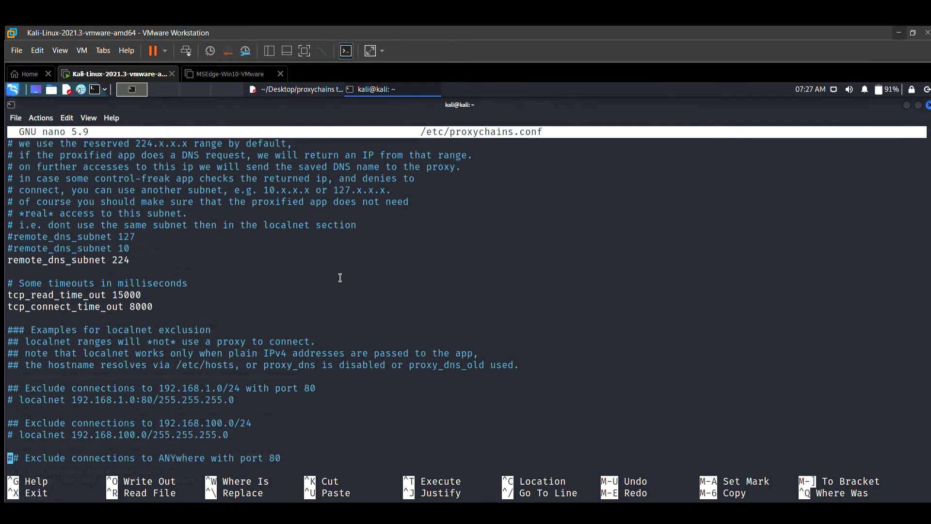
scroll(340, 277, down, 4)
scroll(340, 277, down, 2)
scroll(340, 277, down, 4)
scroll(340, 278, down, 3)
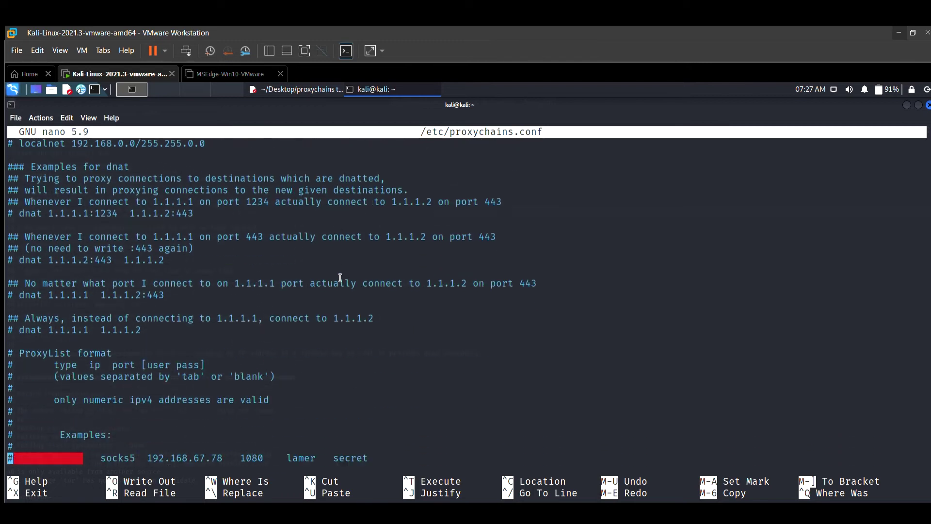
scroll(340, 277, down, 3)
scroll(339, 277, down, 2)
key(ctrl+o)
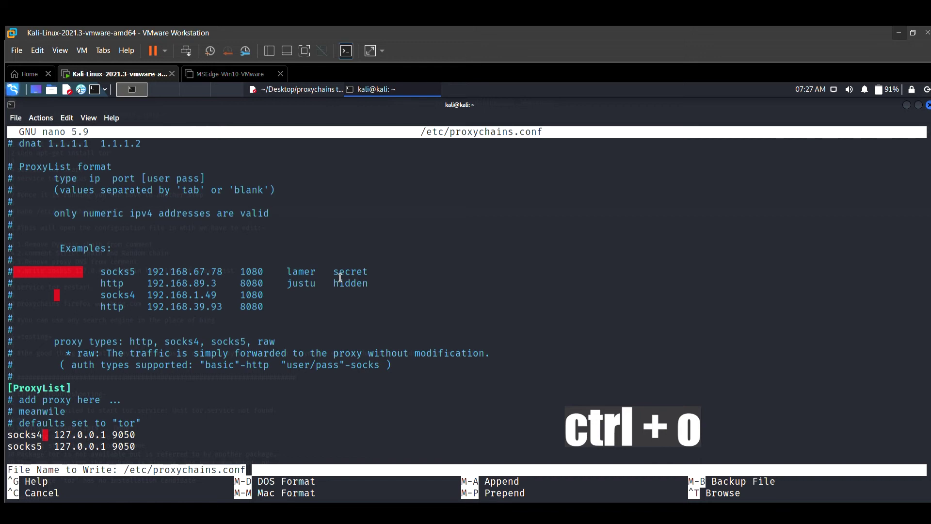
key(Return)
key(ctrl+z)
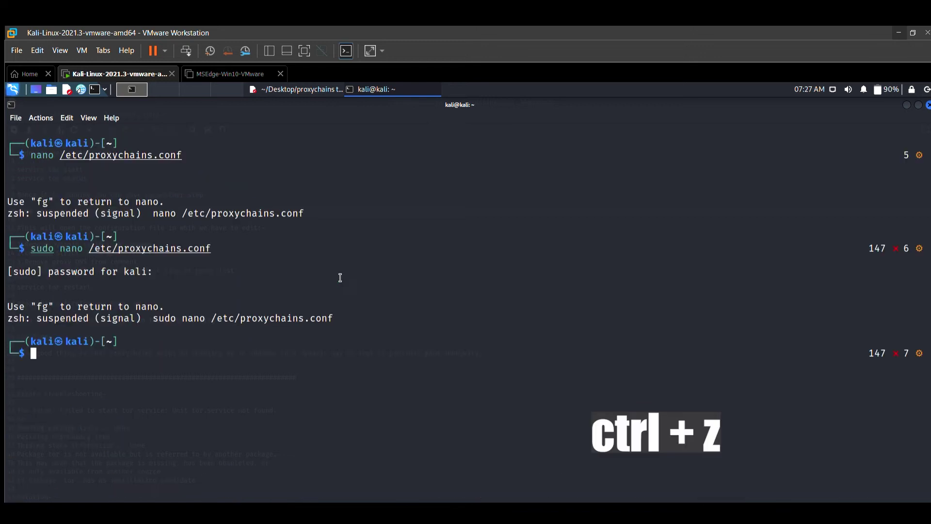
text(cl)
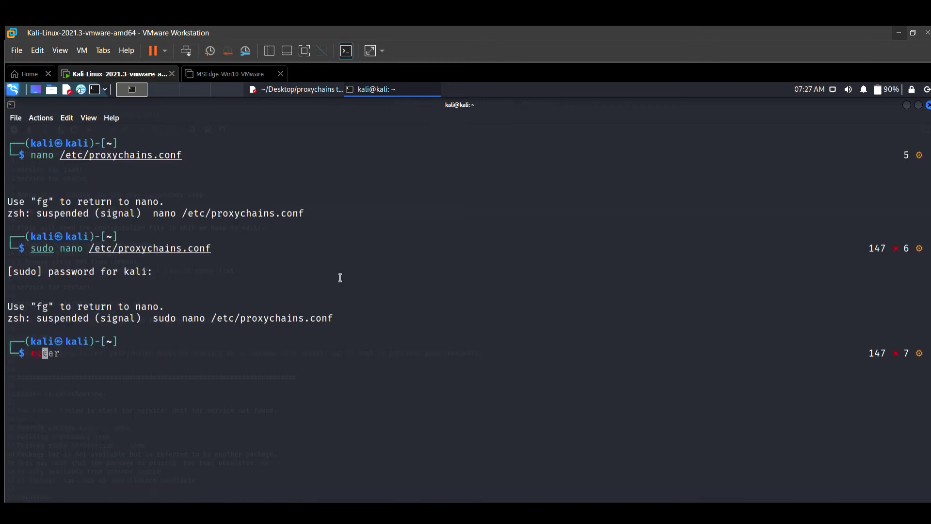
text(ear)
key(Return)
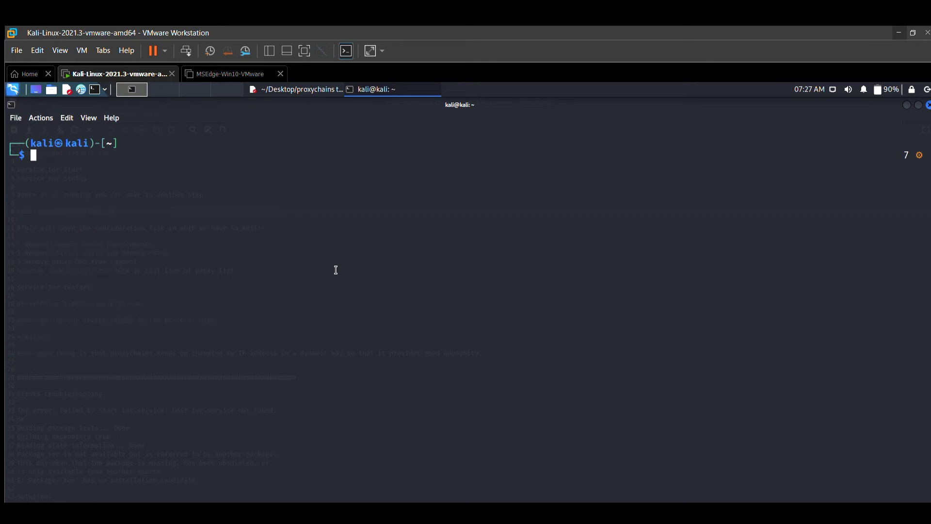
- Select 'service tor restart' on line 18 of the notes and paste it into the terminal
click(313, 89)
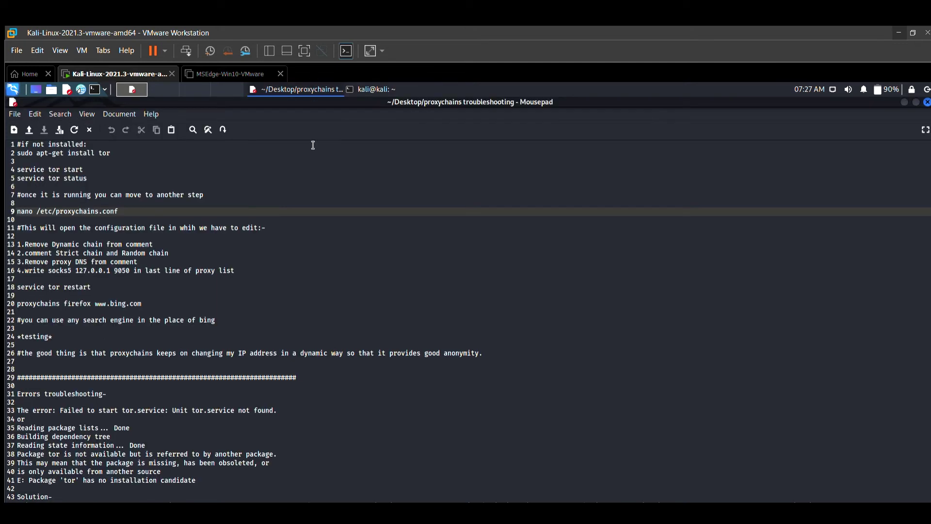
key(Down)
key(Down)
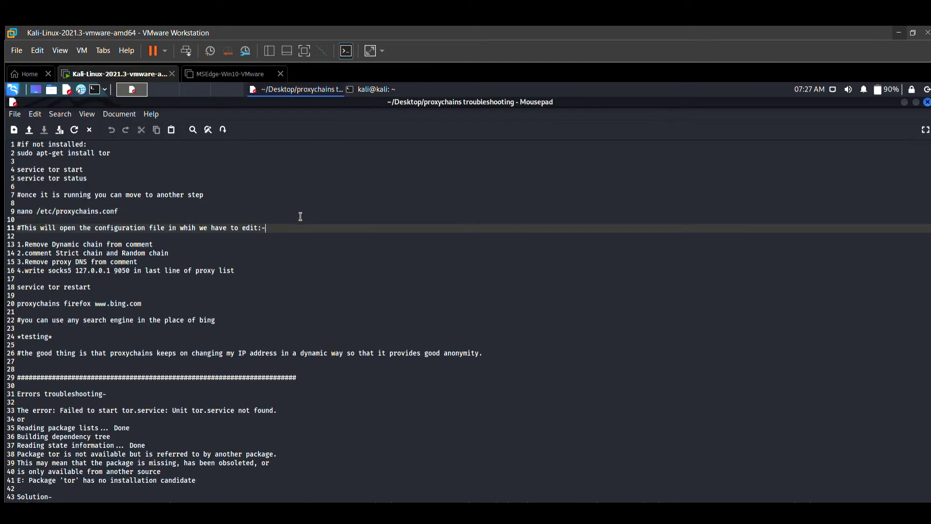
key(Down)
key(Down)
key(Down)
key(Down)
key(Down)
key(Down)
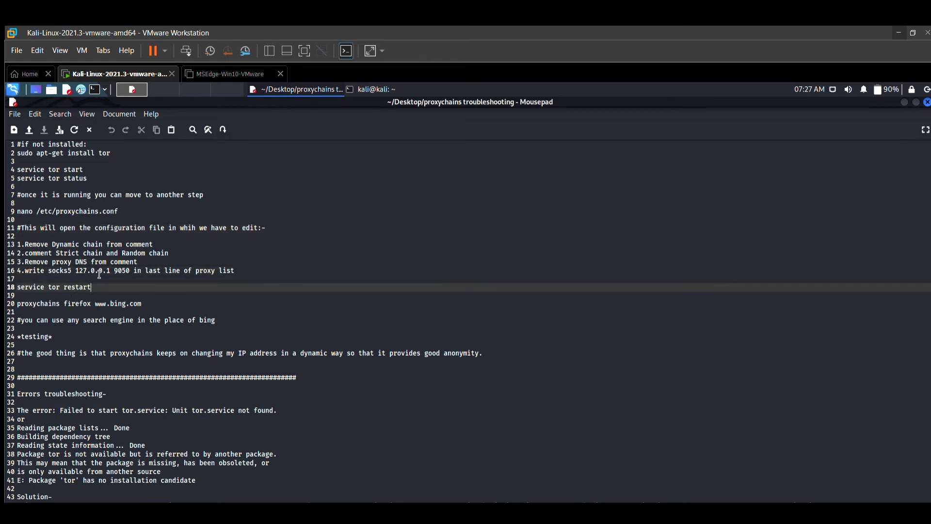
drag(91, 287, 20, 275)
key(ctrl+c)
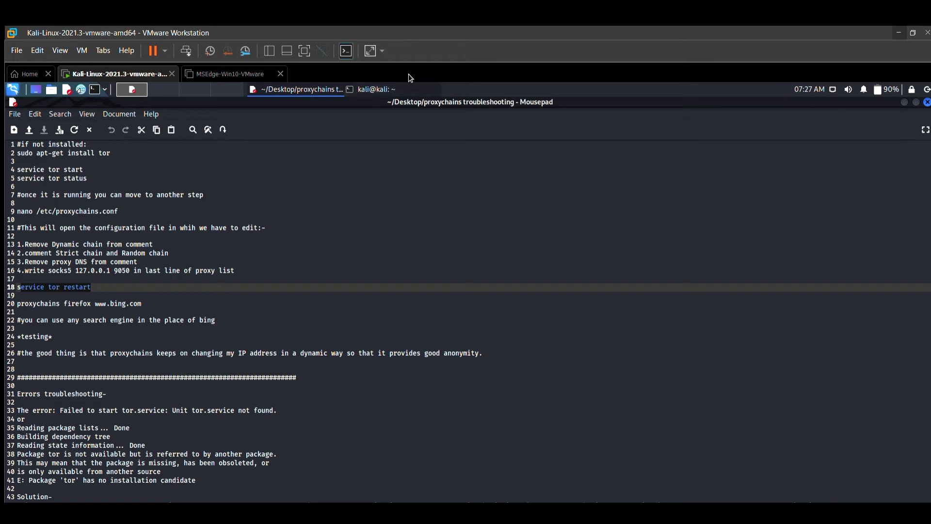
click(375, 89)
key(ctrl+shift+v)
- Run 'service tor restart' with the missing 's' restored, authorizing with the password
key(Return)
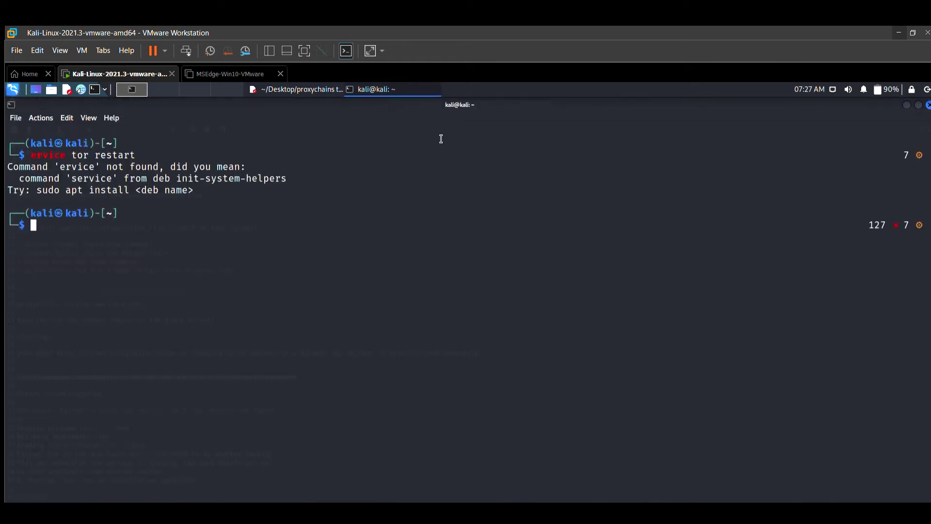
key(Up)
key(Left)
key(Left)
key(Left)
key(Left)
key(Left)
key(Left)
key(Left)
key(Return)
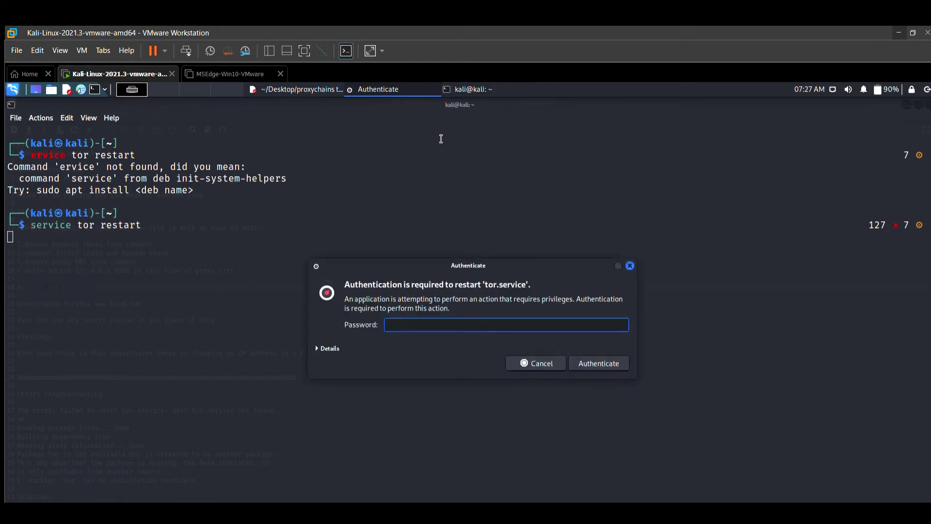
key(Return)
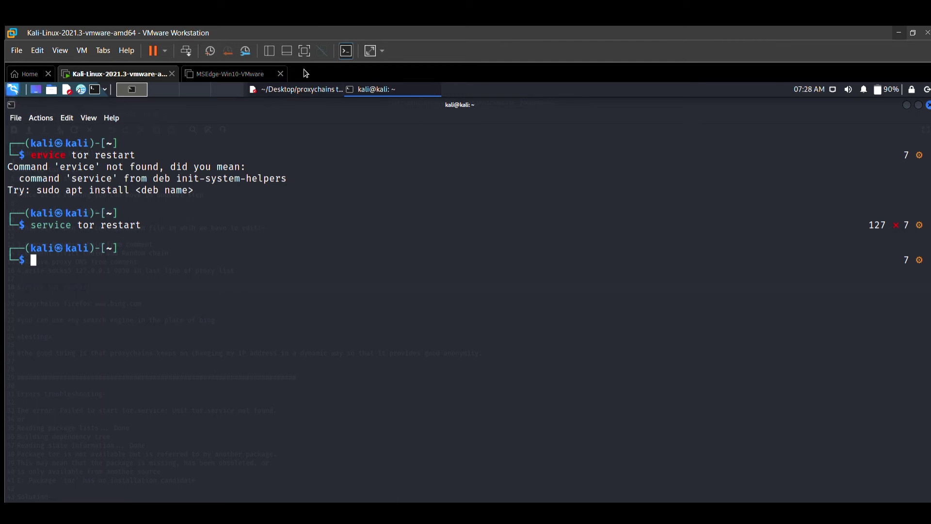
click(303, 87)
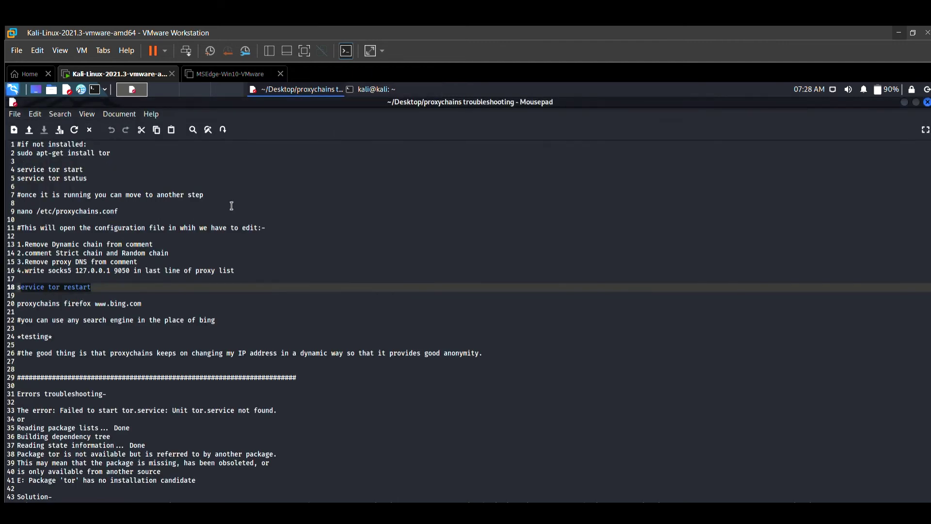
drag(146, 304, 16, 287)
key(ctrl+c)
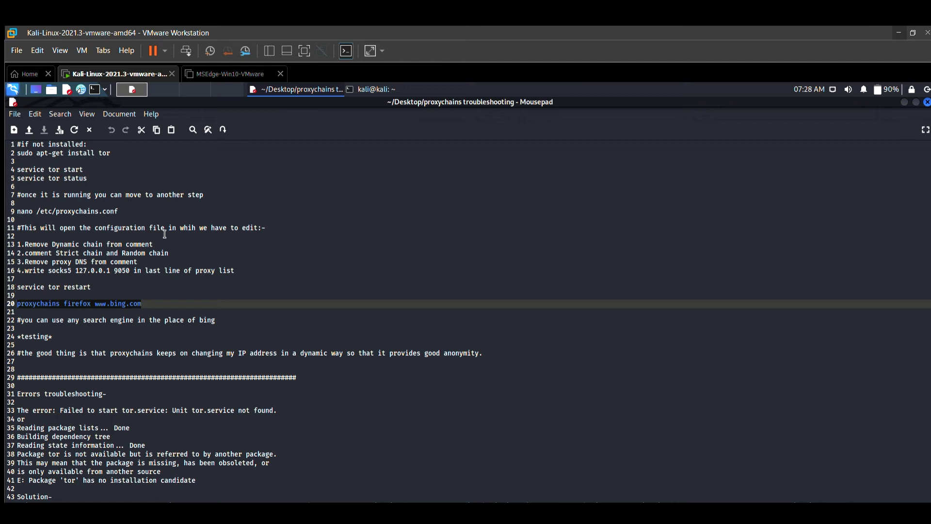
click(385, 89)
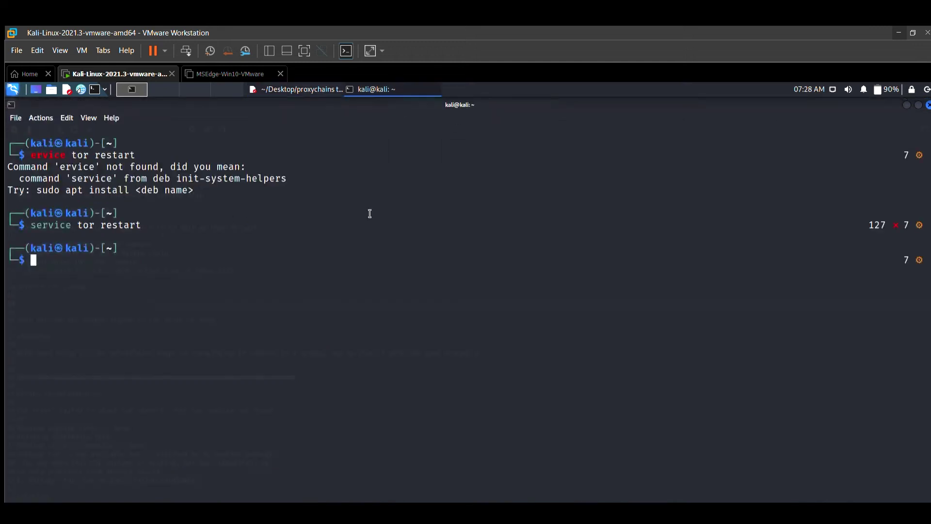
key(ctrl+shift+v)
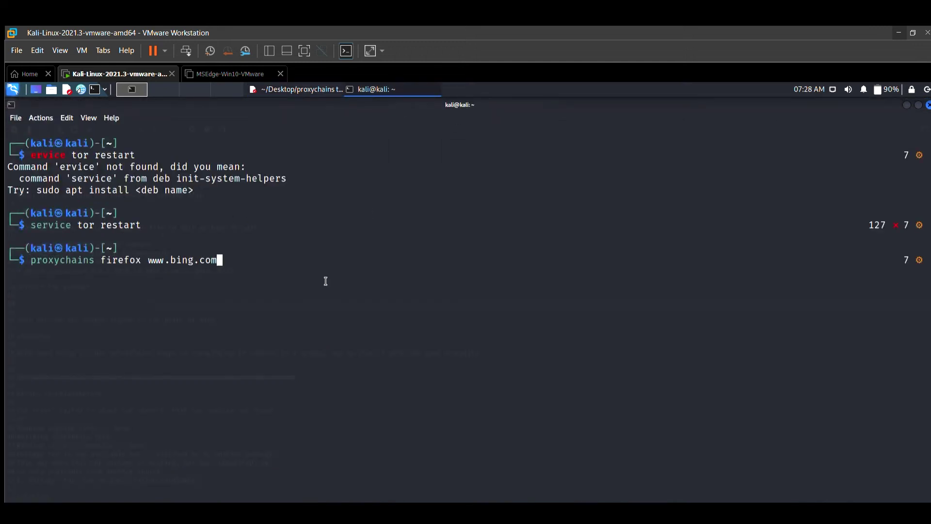
key(Left)
key(Left)
key(Left)
key(Left)
key(Left)
key(Up)
key(Up)
key(Right)
key(Right)
key(Right)
key(Right)
key(Right)
key(Right)
key(Right)
key(Right)
key(Right)
key(Return)
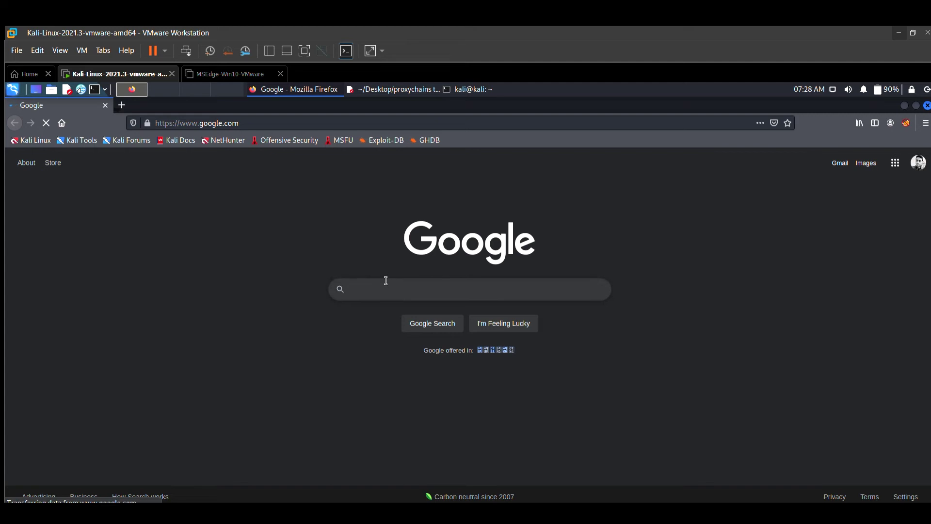
- Search Google for 'dns leak test' in the proxied Firefox
click(386, 281)
text(dns )
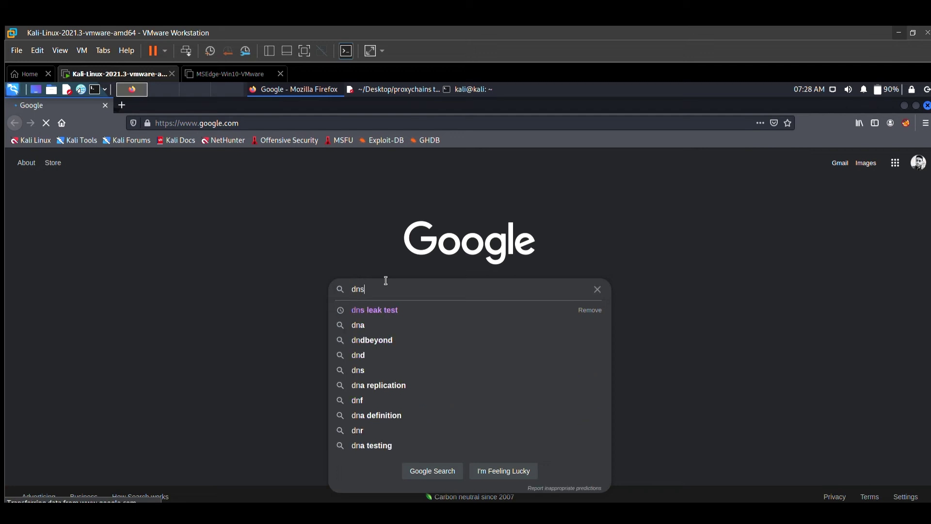
text(leak t)
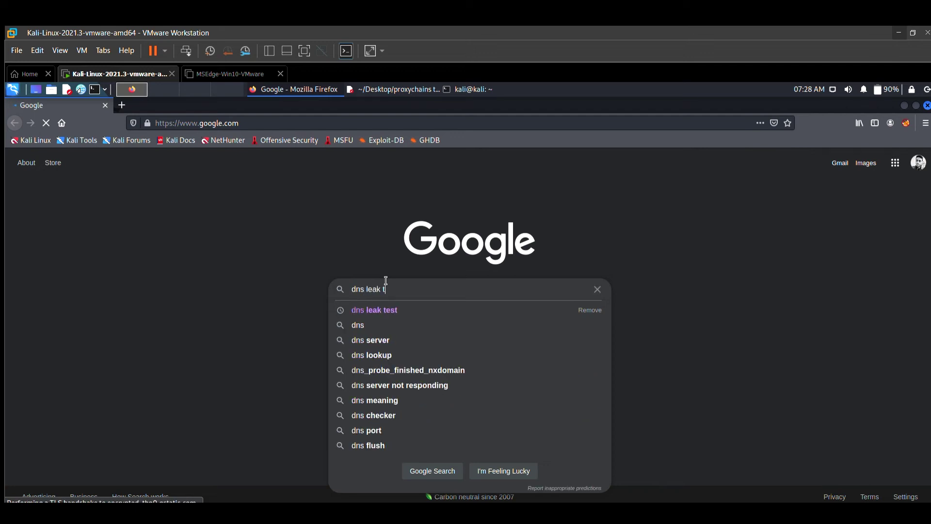
text(est)
key(Return)
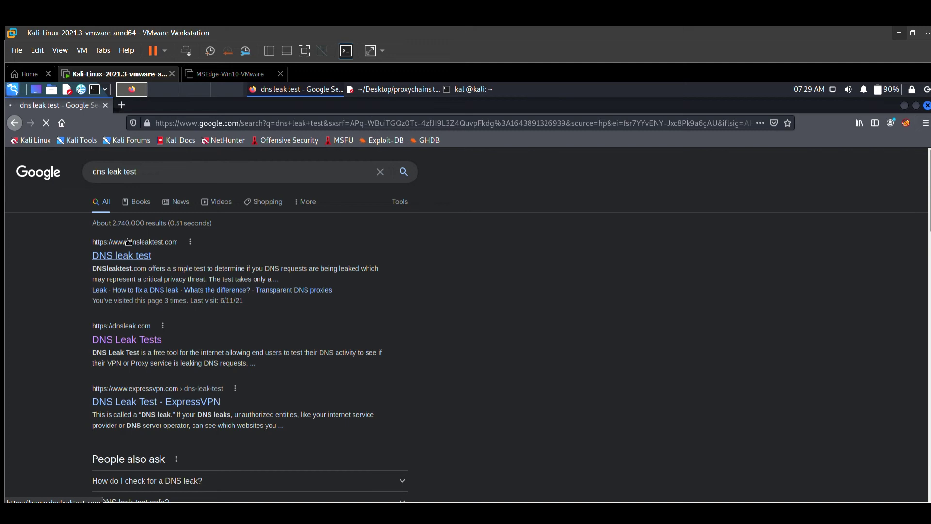
- Open the dnsleaktest.com result and highlight the displayed IP address
click(127, 241)
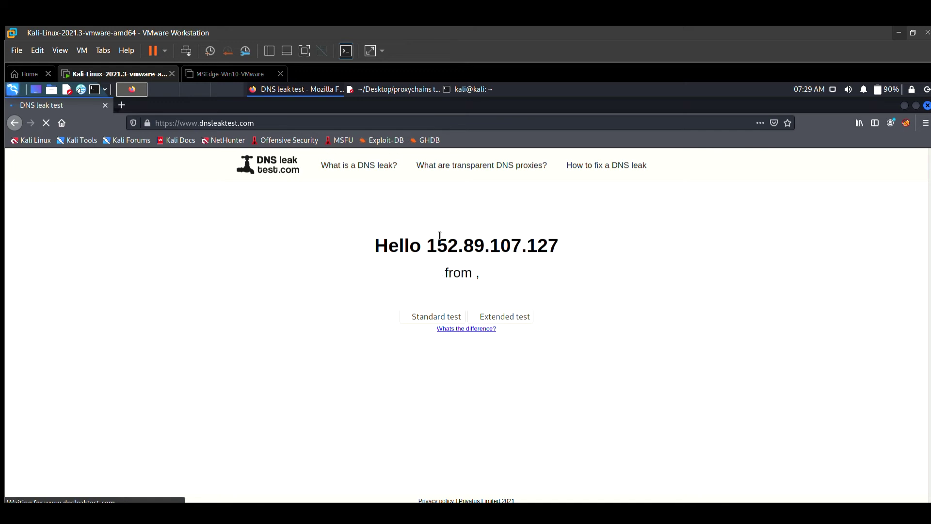
mouse_move(428, 244)
mouse_down()
mouse_move(587, 245)
mouse_move(403, 226)
mouse_move(430, 226)
mouse_up()
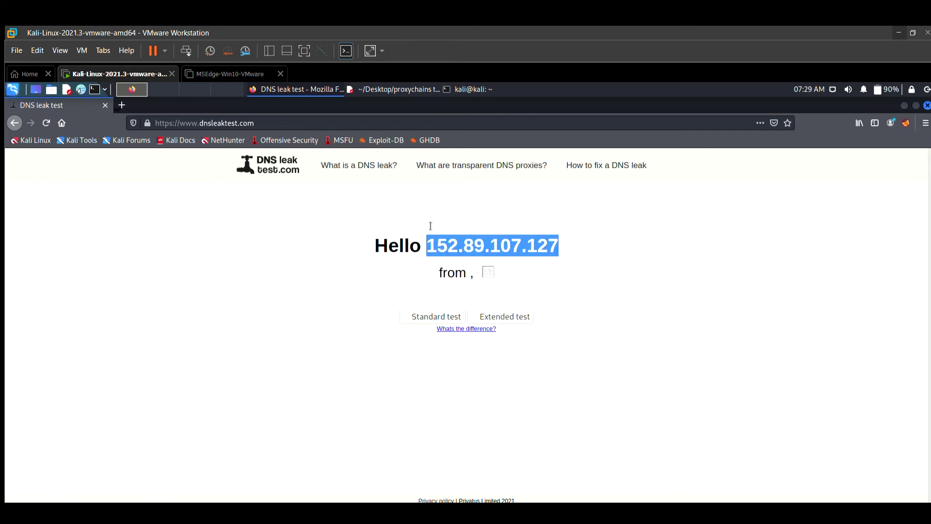
drag(429, 226, 584, 235)
- Run the DNS leak test, showing two German netcup servers, then return to the troubleshooting notes
click(581, 258)
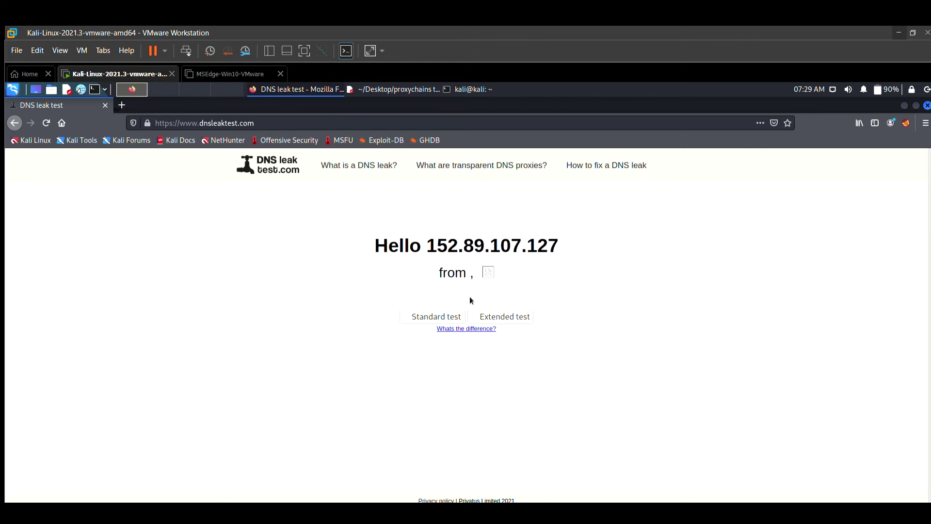
click(429, 297)
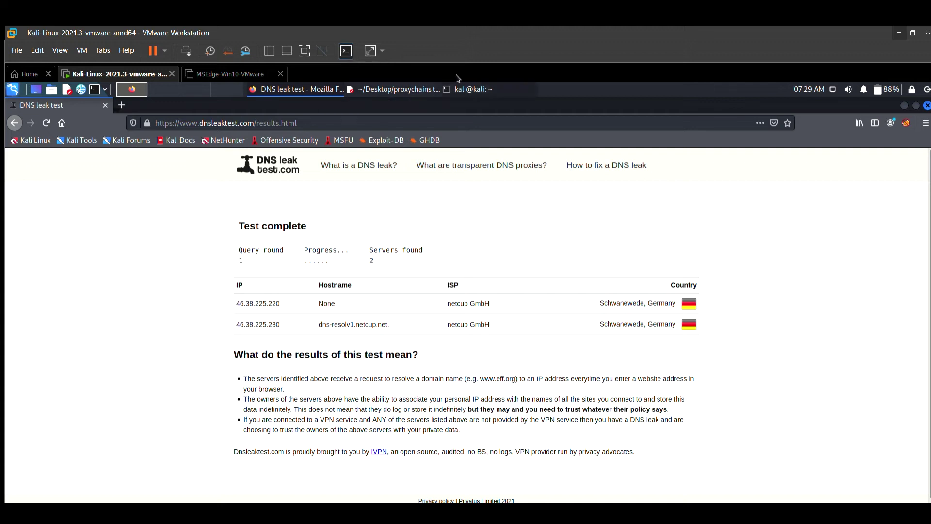
click(399, 88)
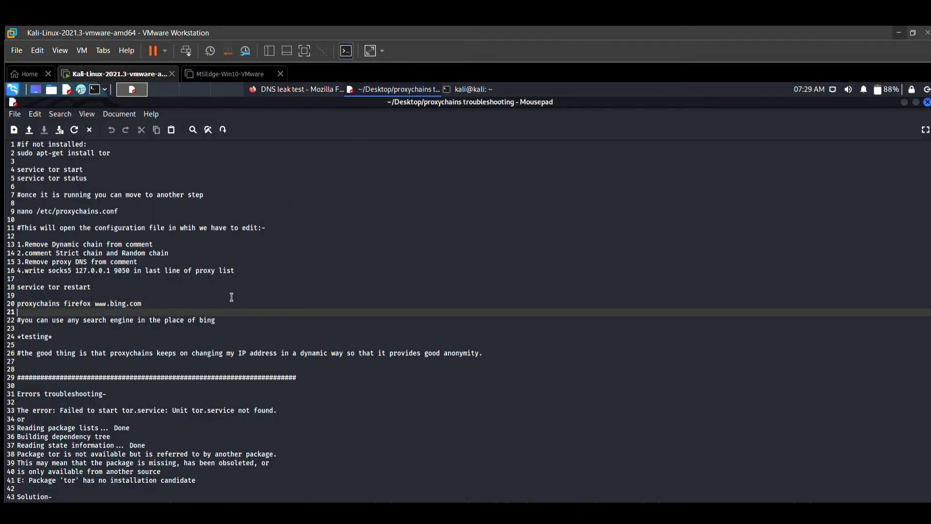
key(Down)
key(Down)
key(Down)
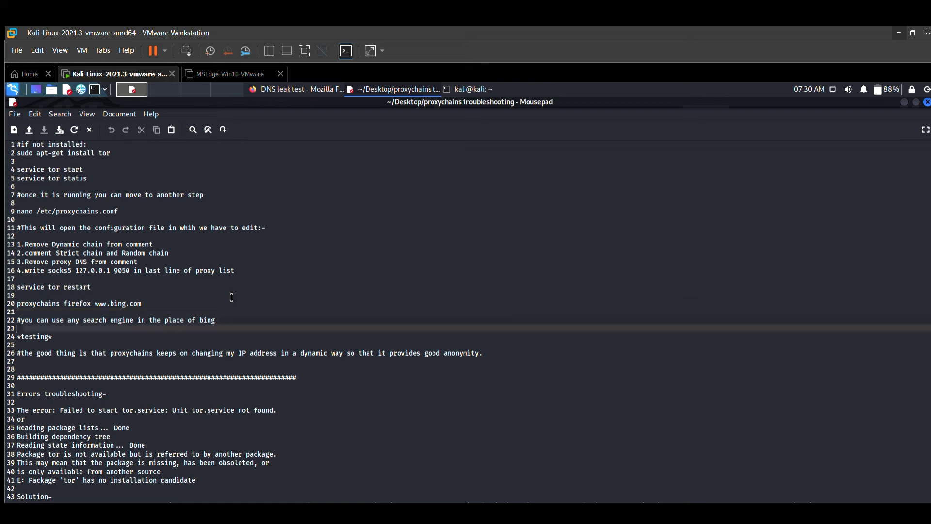
key(Down)
key(Down)
key(Down)
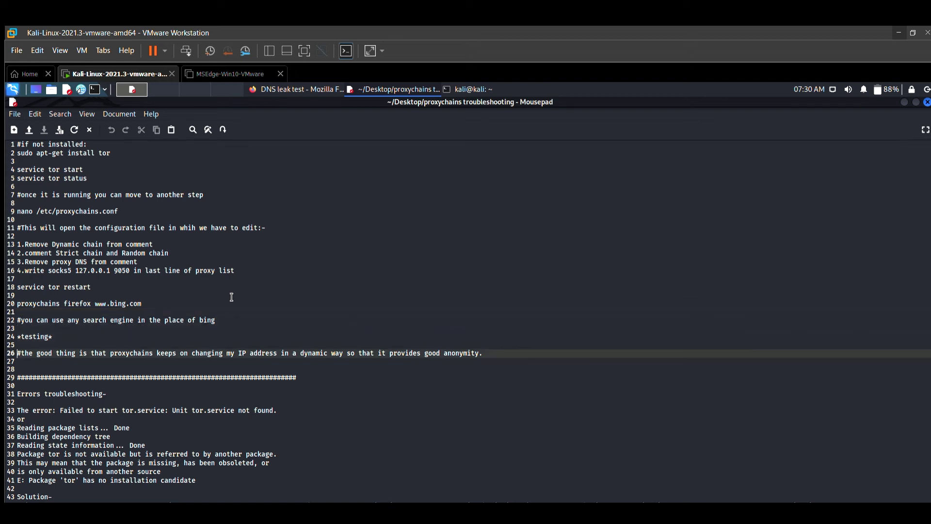
key(End)
key(Down)
key(Down)
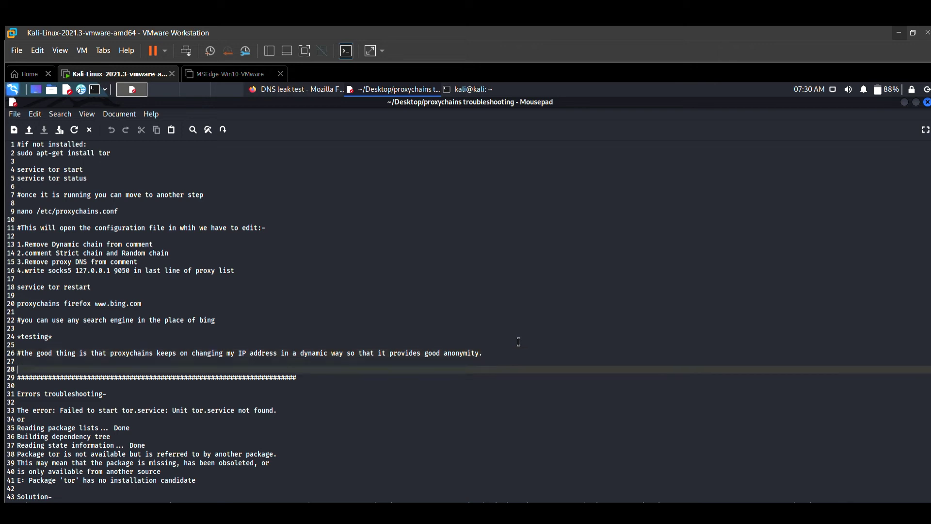
key(Down)
key(Down)
key(Down)
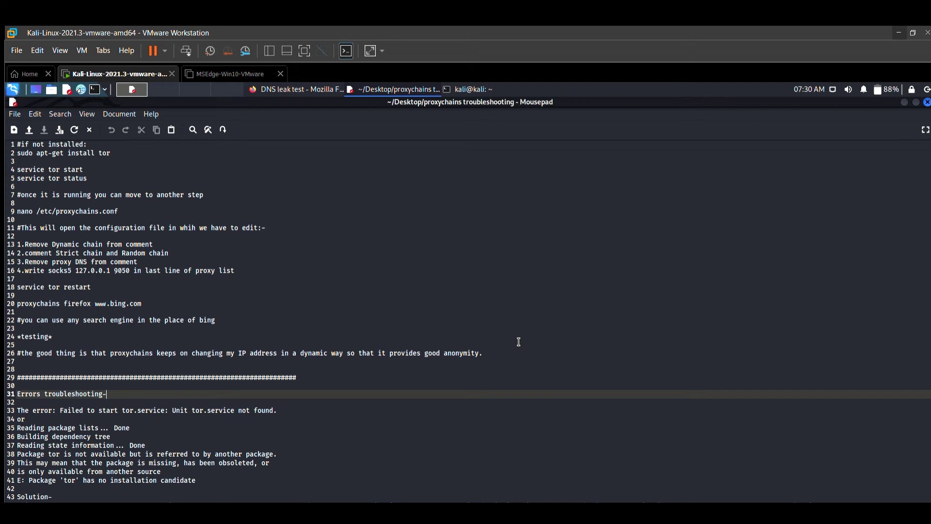
key(Up)
key(Up)
key(Down)
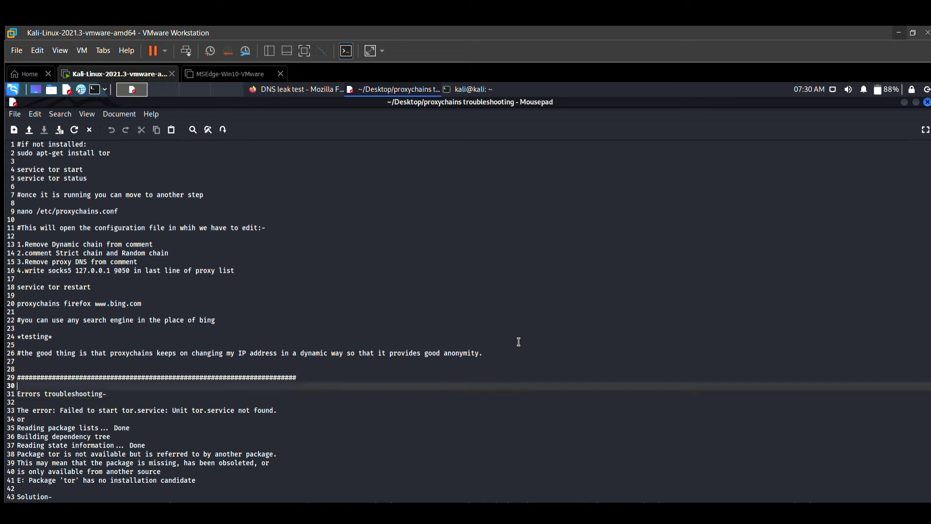
key(Down)
key(Down)
key(Down)
key(Down)
key(Down)
key(Up)
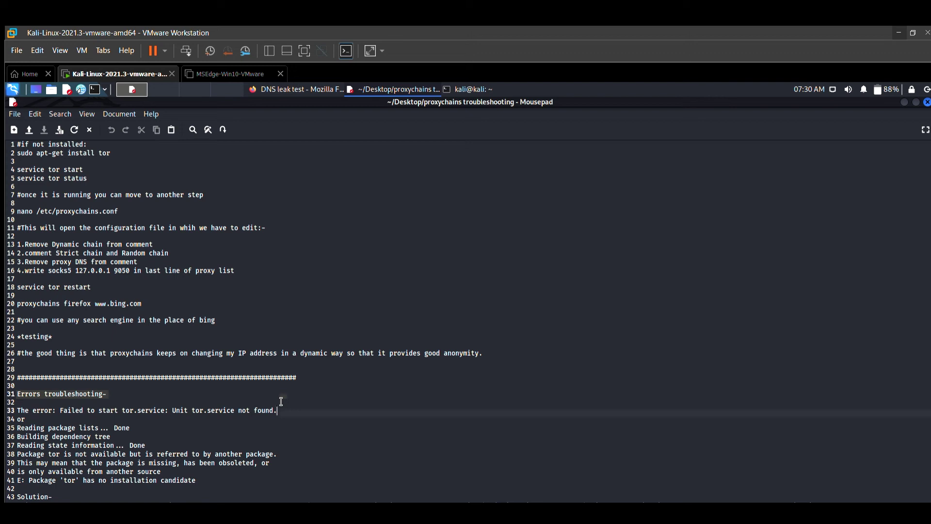
key(Down)
key(Down)
key(Down)
key(Down)
key(Down)
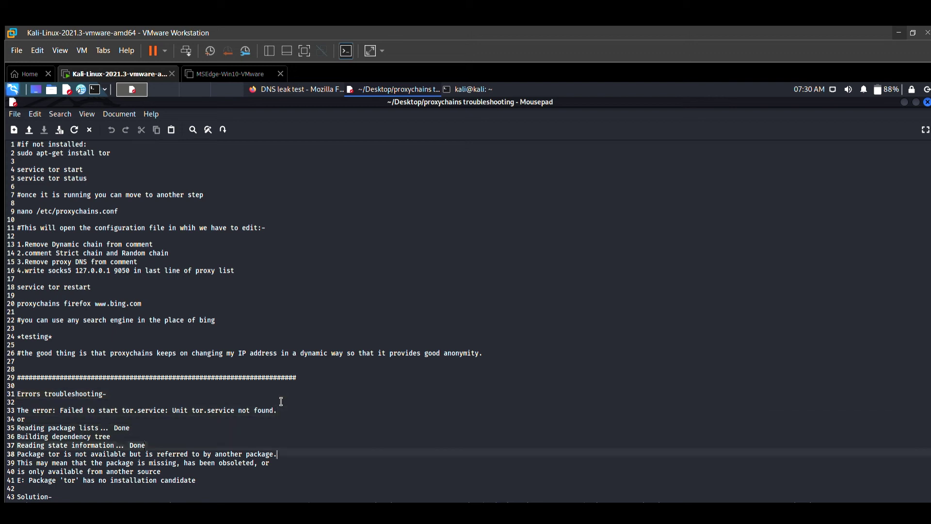
key(Down)
key(Down)
key(Down)
key(Down)
key(Down)
key(Down)
key(Down)
key(Down)
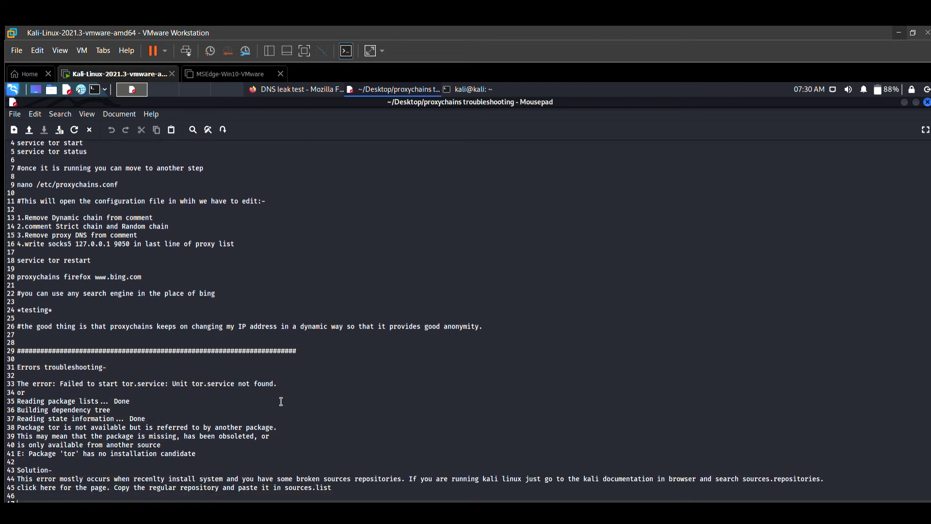
key(Down)
key(Down)
key(Up)
key(Up)
key(Up)
key(Up)
key(Up)
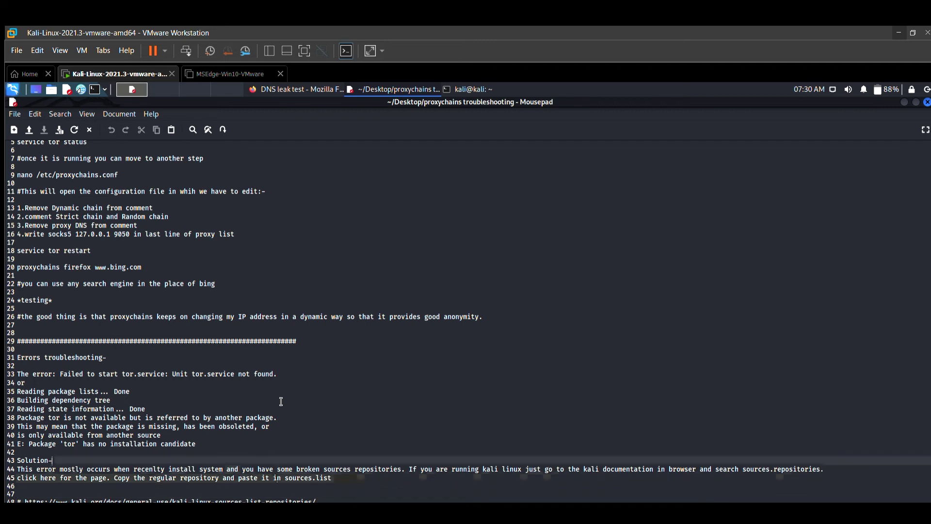
key(Up)
key(Up)
key(Up)
key(Up)
key(Up)
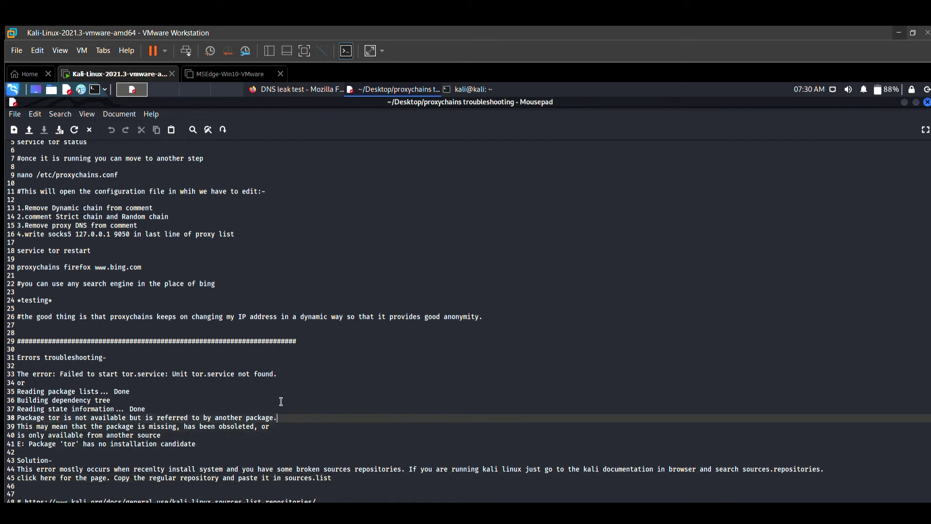
key(Up)
key(Up)
key(Up)
key(Down)
key(Down)
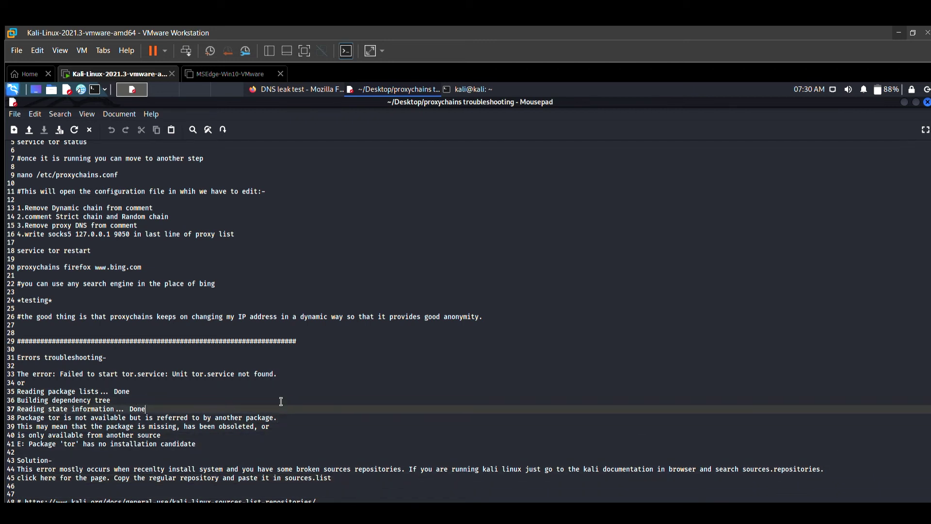
key(Down)
key(Up)
key(Up)
key(Up)
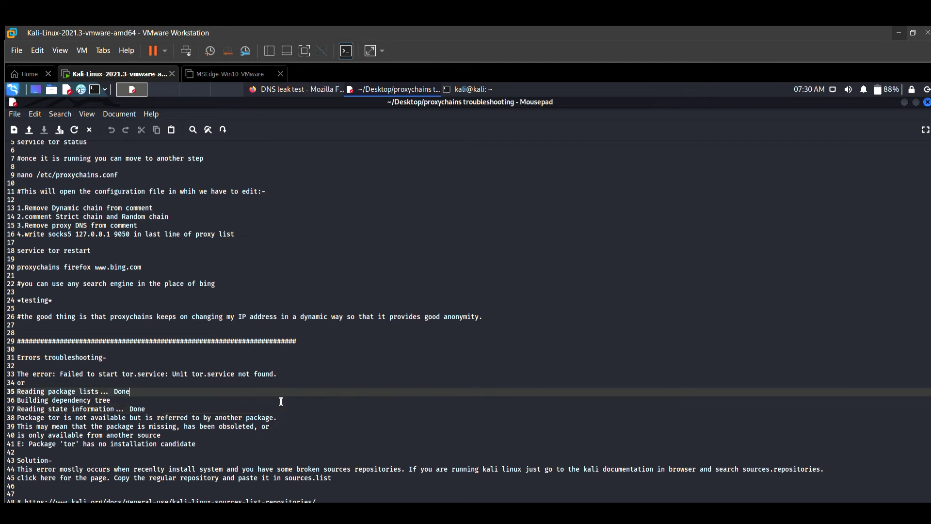
drag(279, 374, 32, 375)
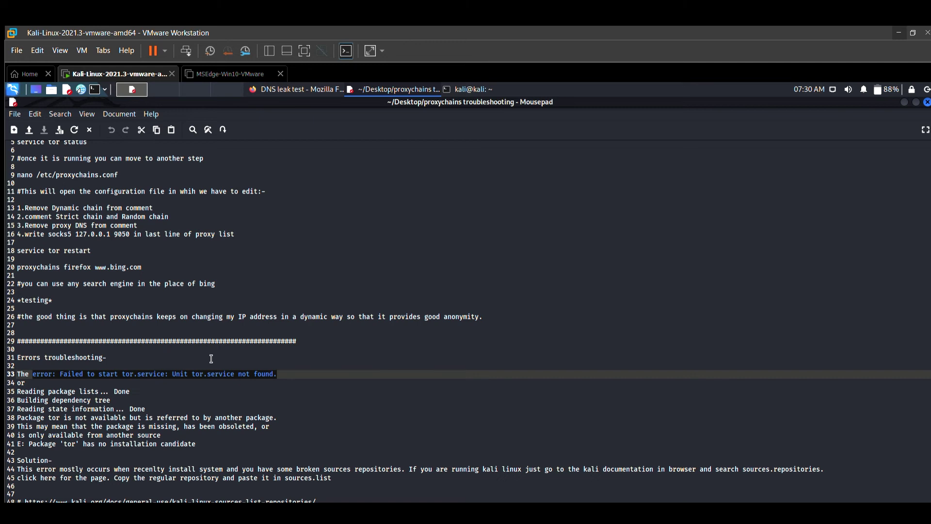
key(Right)
key(Down)
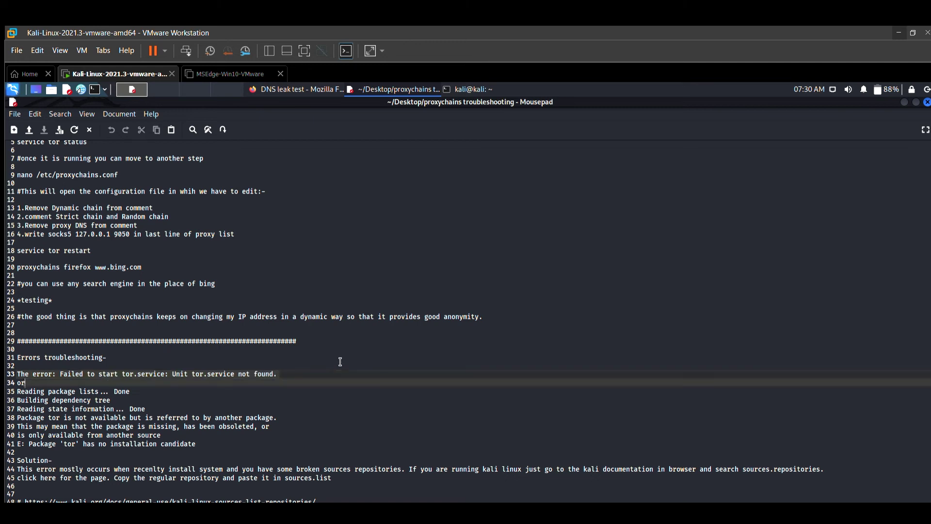
key(Down)
key(Down)
key(Down)
key(Down)
key(Down)
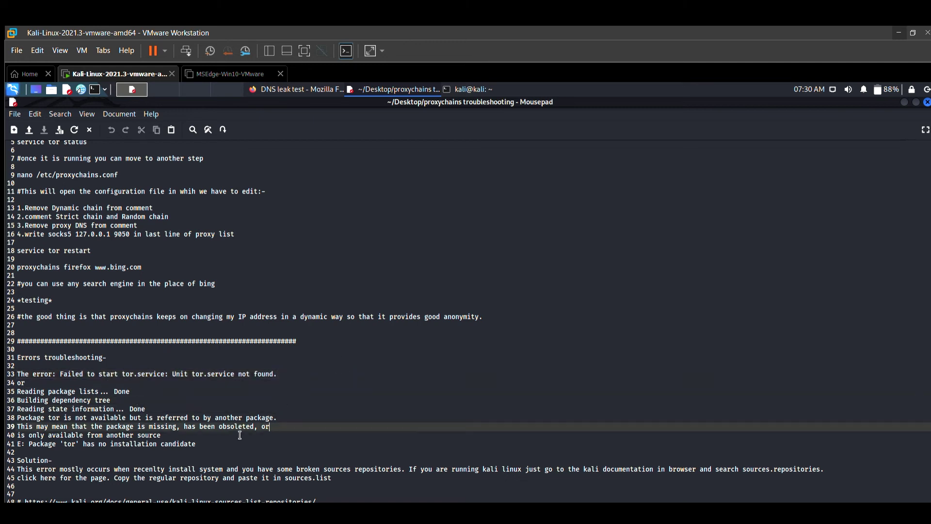
key(Down)
key(Down)
key(Down)
key(Up)
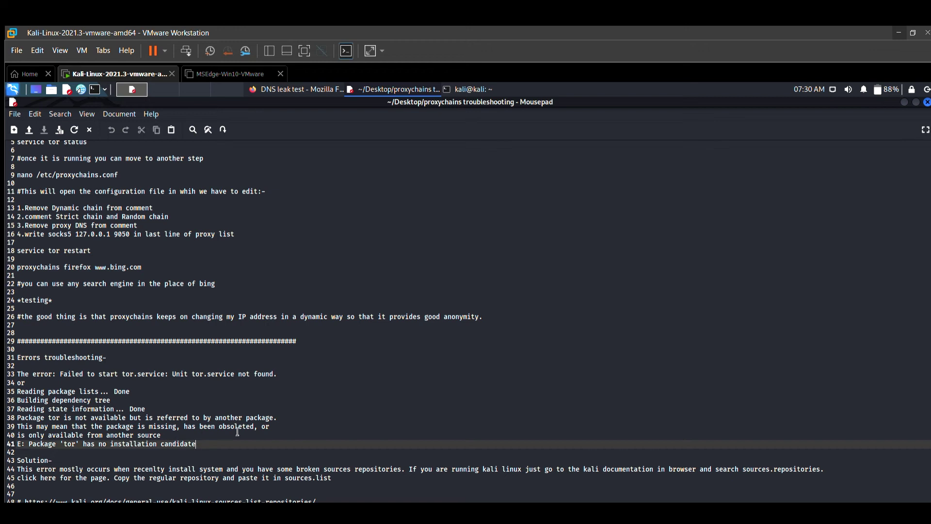
key(Down)
key(Down)
key(Down)
key(Down)
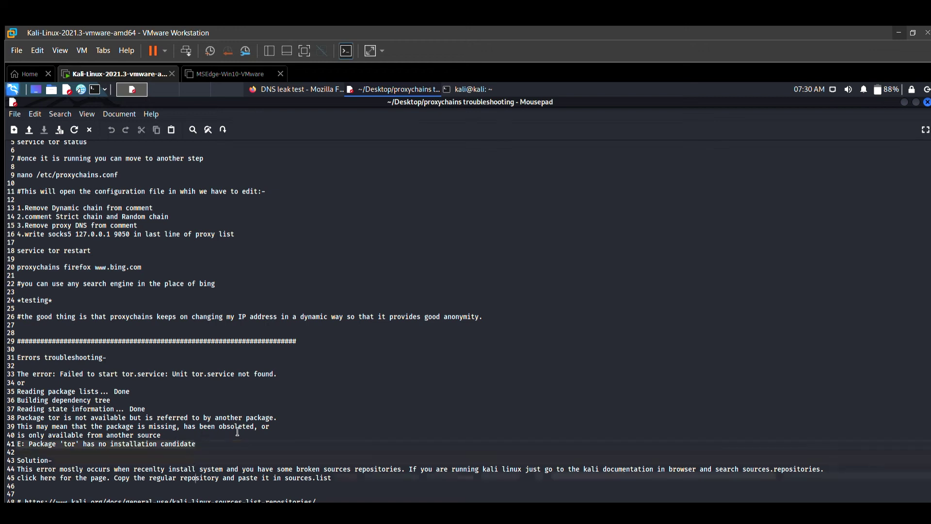
key(Down)
key(Down)
key(Down)
key(Down)
key(Down)
key(Down)
key(Down)
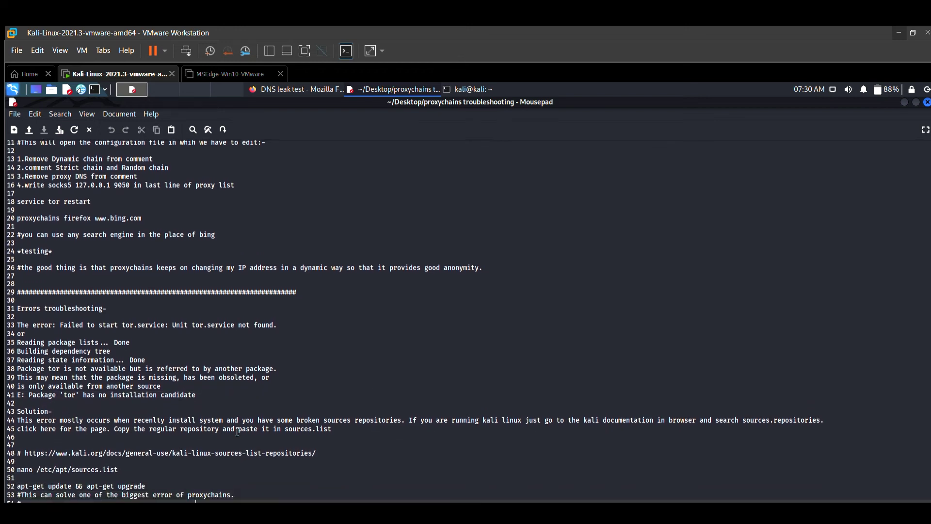
scroll(236, 432, down, 1)
- Copy the kali.org sources-list documentation URL from line 48 of the notes
key(Up)
key(Up)
key(Up)
key(Up)
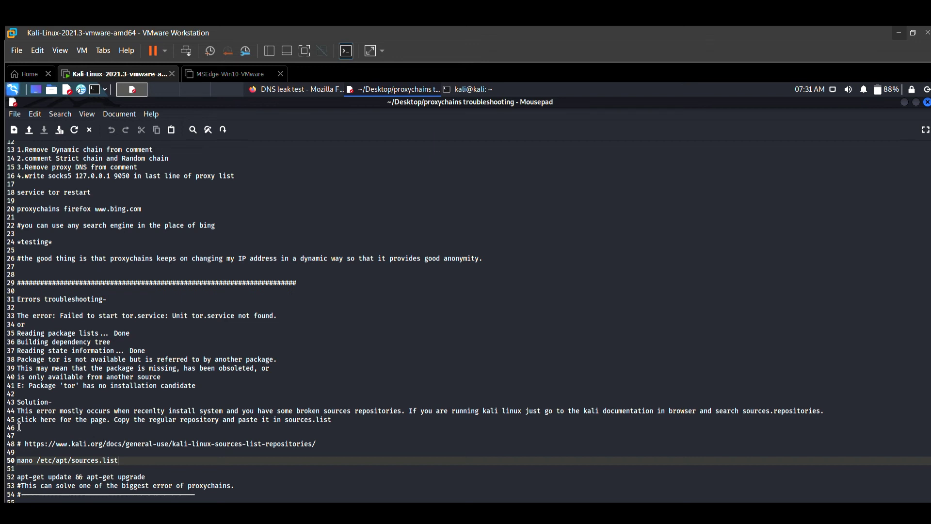
drag(24, 443, 315, 443)
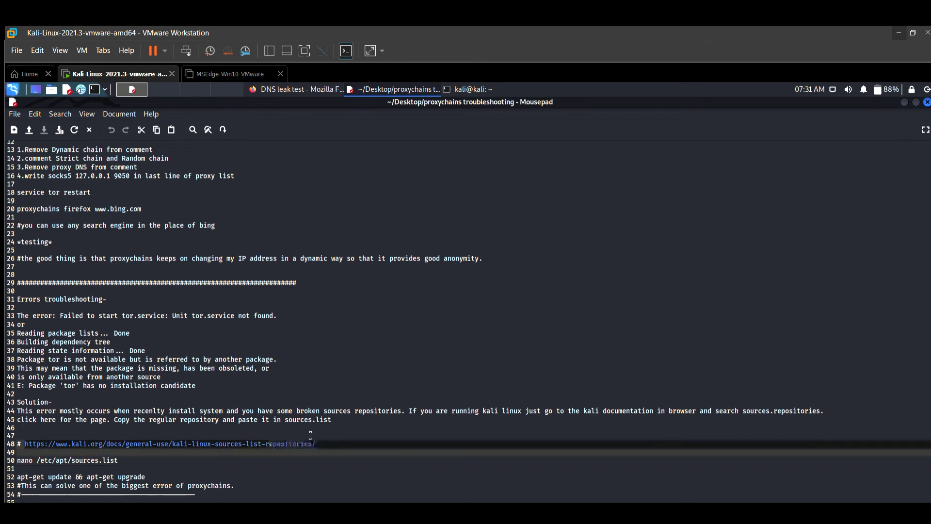
key(Right)
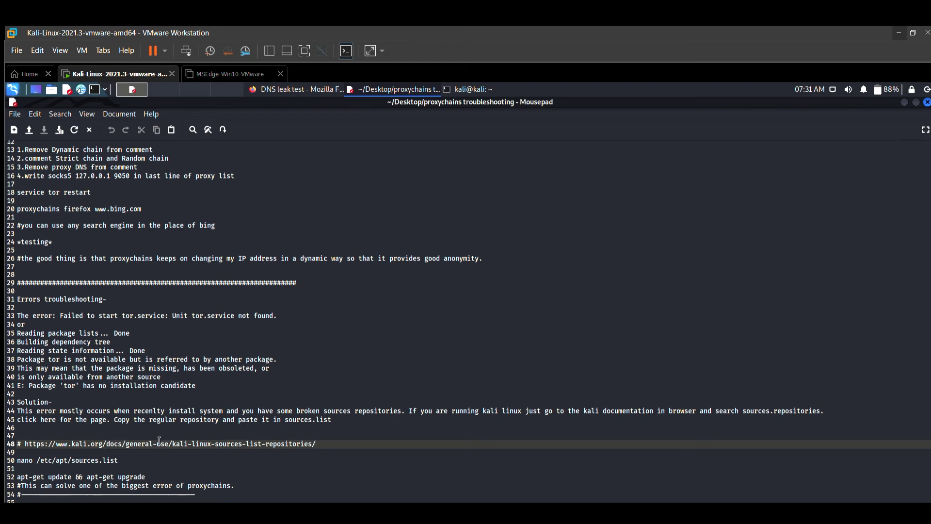
- Select the nano /etc/apt/sources.list line, then bring the DNS leak results forward
key(Down)
key(Down)
key(shift+Home)
key(ctrl+c)
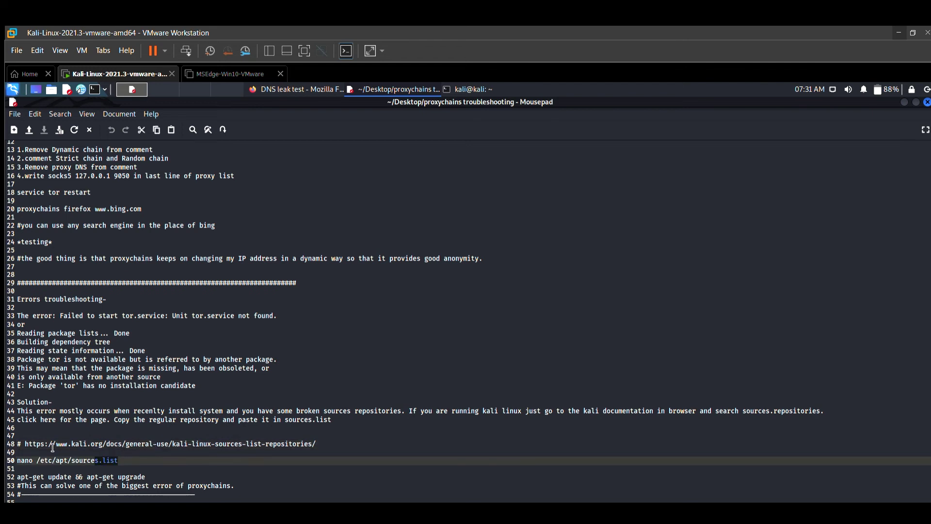
mouse_move(123, 450)
mouse_down()
mouse_move(21, 449)
mouse_move(334, 434)
mouse_move(26, 431)
mouse_up()
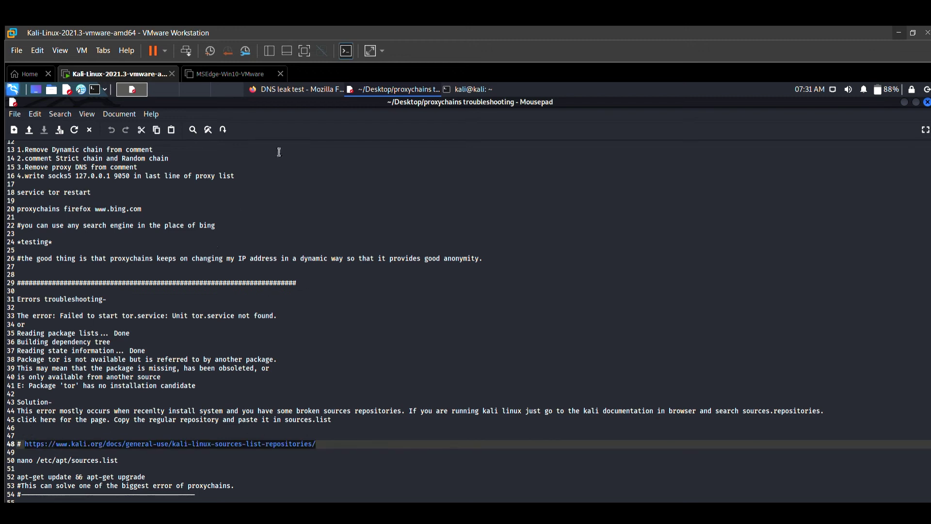
click(295, 88)
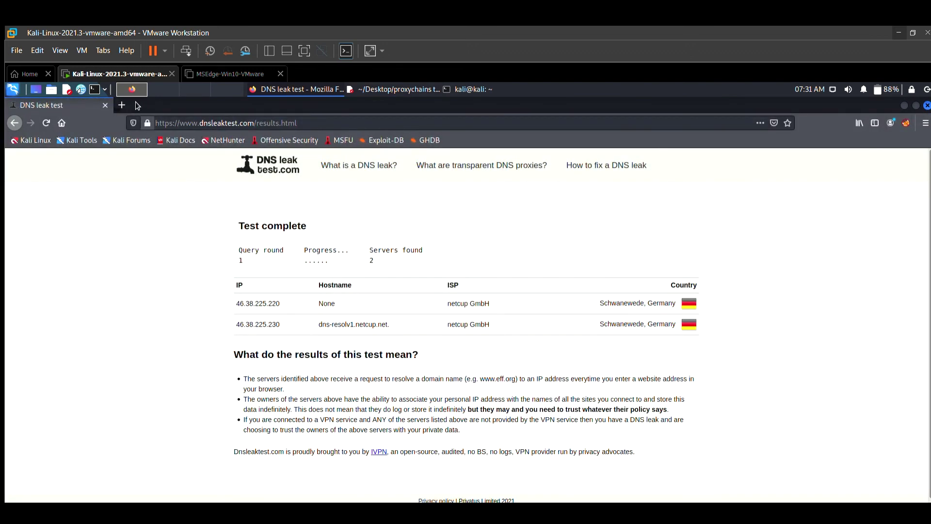
- Load the Kali Network Repositories docs in a new tab and highlight the default repository line
click(119, 104)
text(https://www.kali.org/docs/general-use/kali-linux-sources-list-repositories/)
key(Return)
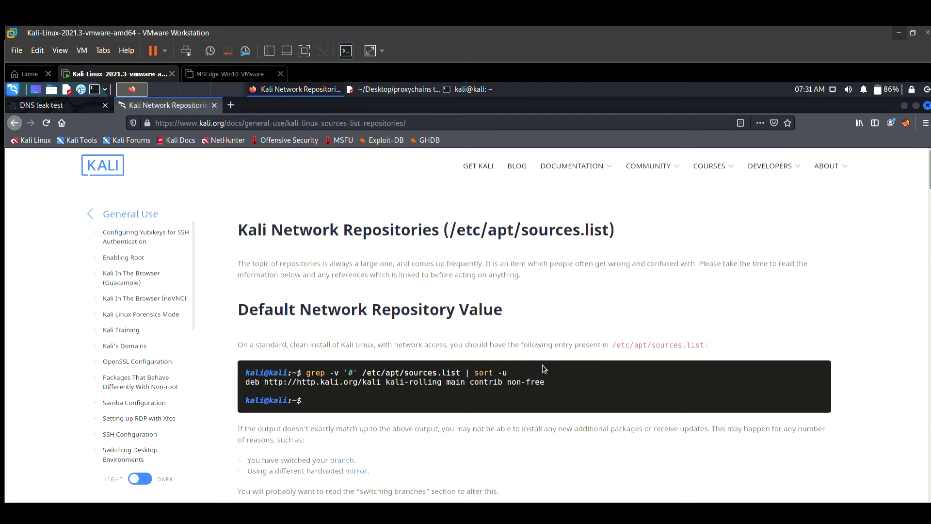
drag(543, 367, 212, 367)
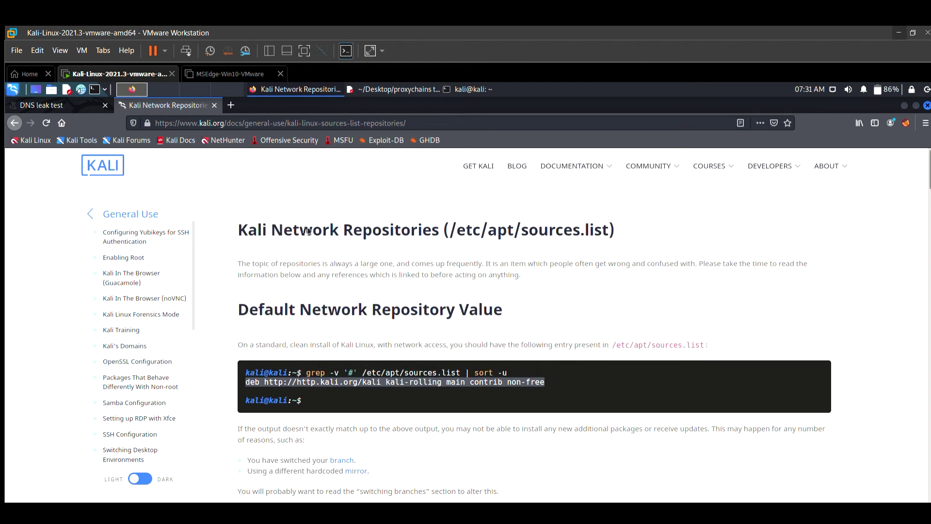
- Cycle through the terminal and docs windows back to the Mousepad notes
key(alt+Tab)
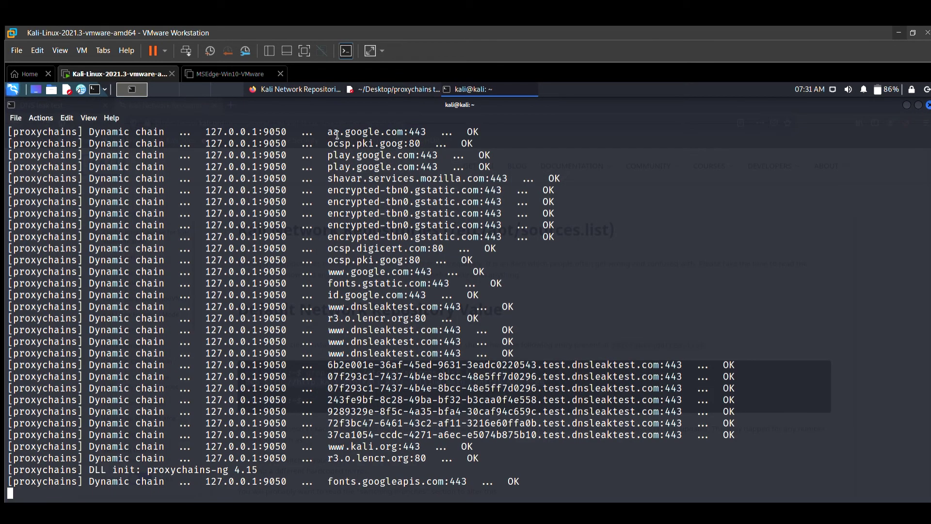
key(alt+Tab)
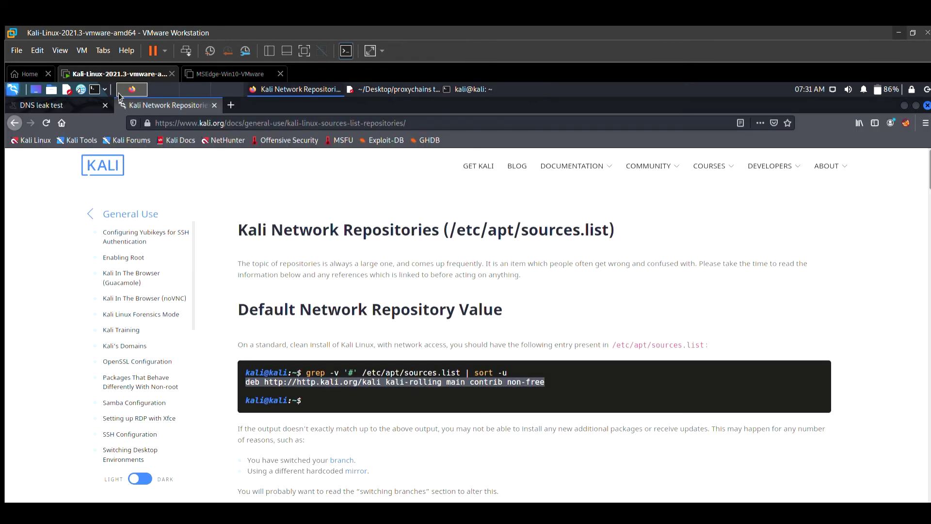
key(alt+Tab)
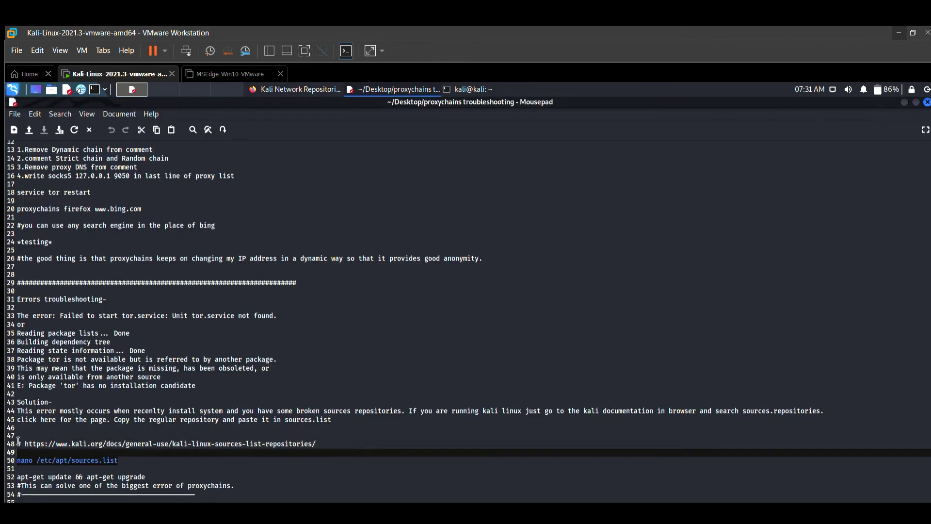
- Copy the nano sources.list command and open a new, larger-font QTerminal tab
click(10, 458)
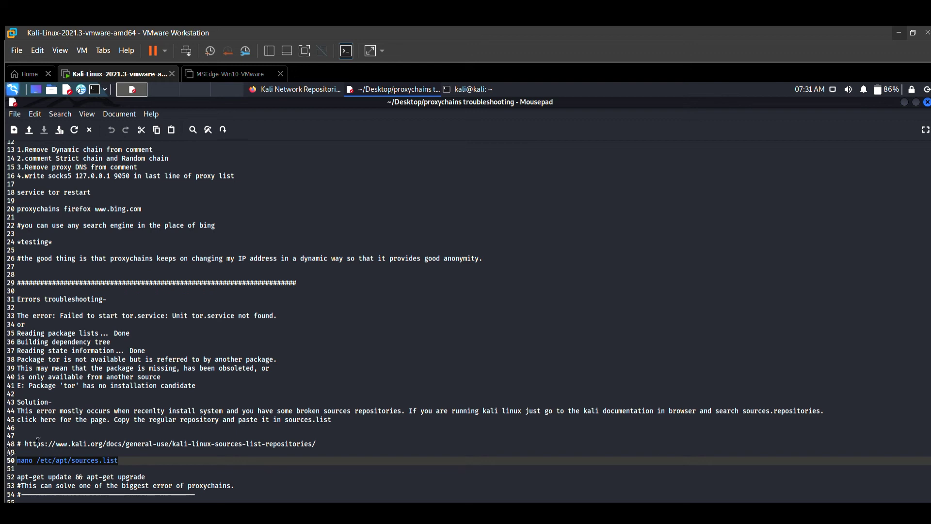
key(alt+Tab)
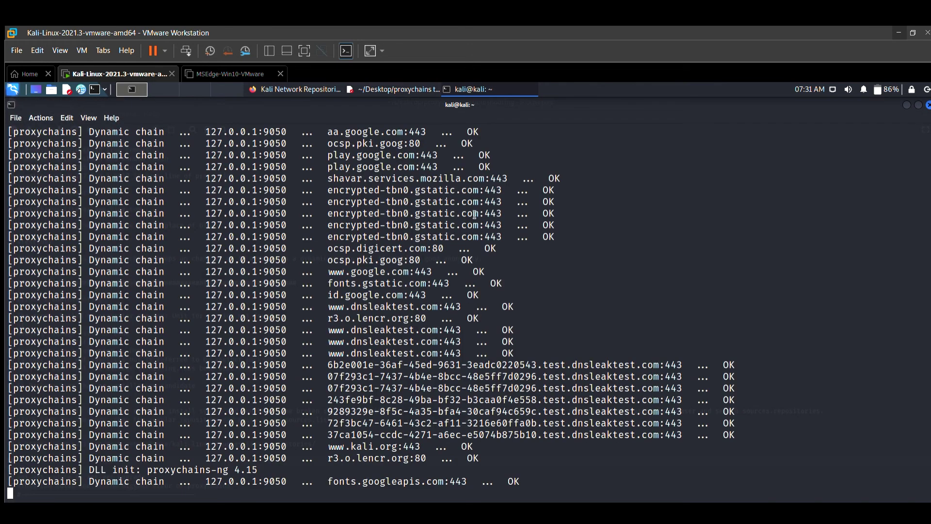
key(ctrl+shift+t)
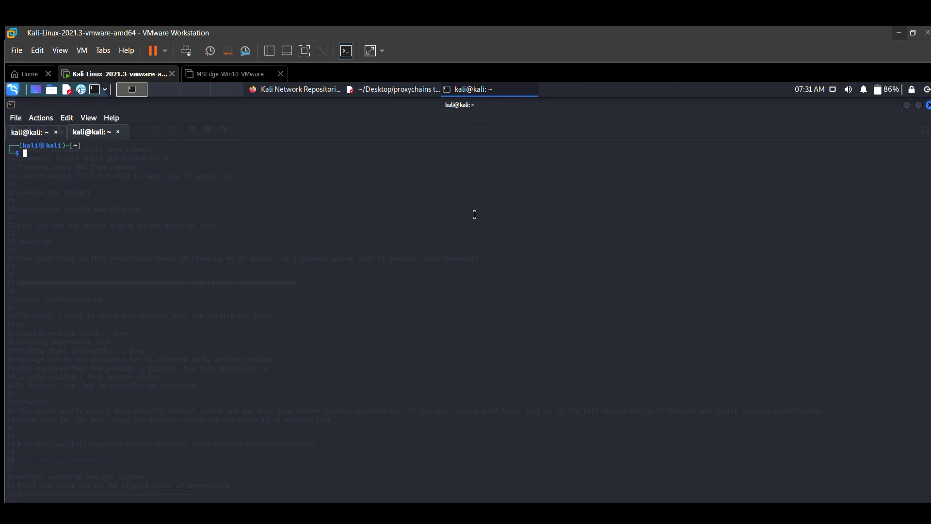
key(ctrl+plus)
key(ctrl+plus)
key(ctrl+plus)
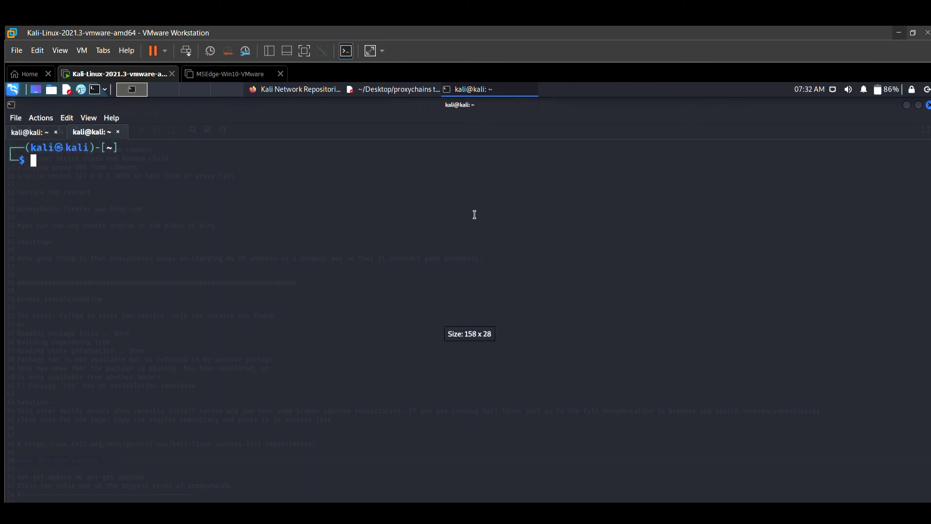
- Run nano /etc/apt/sources.list and inspect its kali-rolling deb line
key(ctrl+shift+v)
key(Return)
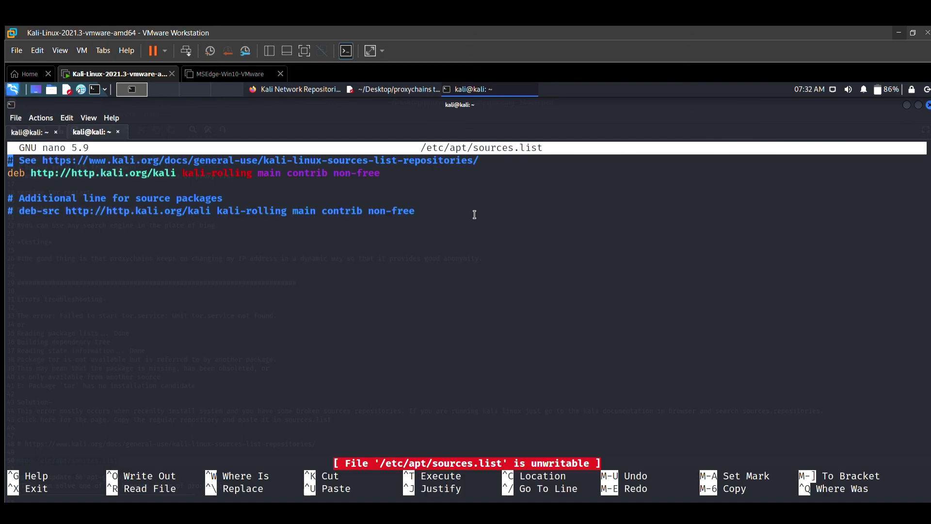
key(Down)
key(Down)
key(Up)
key(Up)
key(Down)
drag(397, 175, 7, 161)
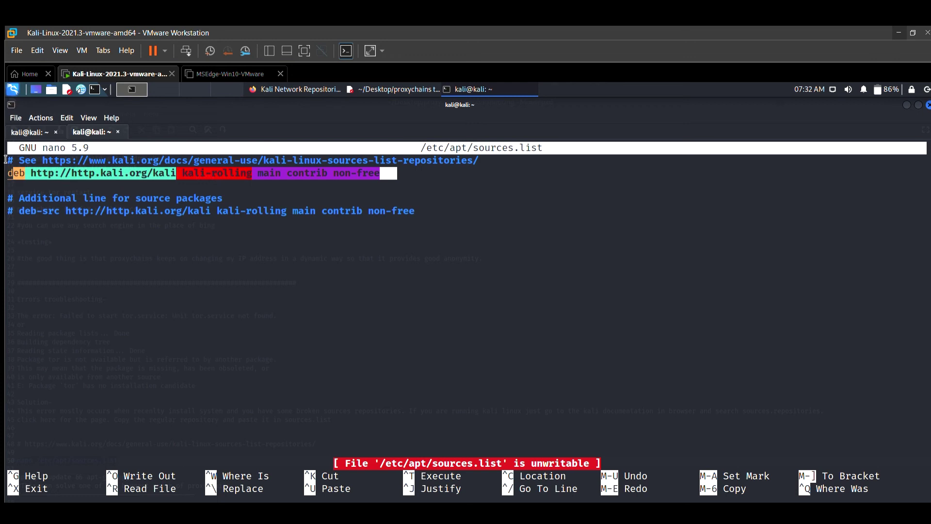
click(407, 161)
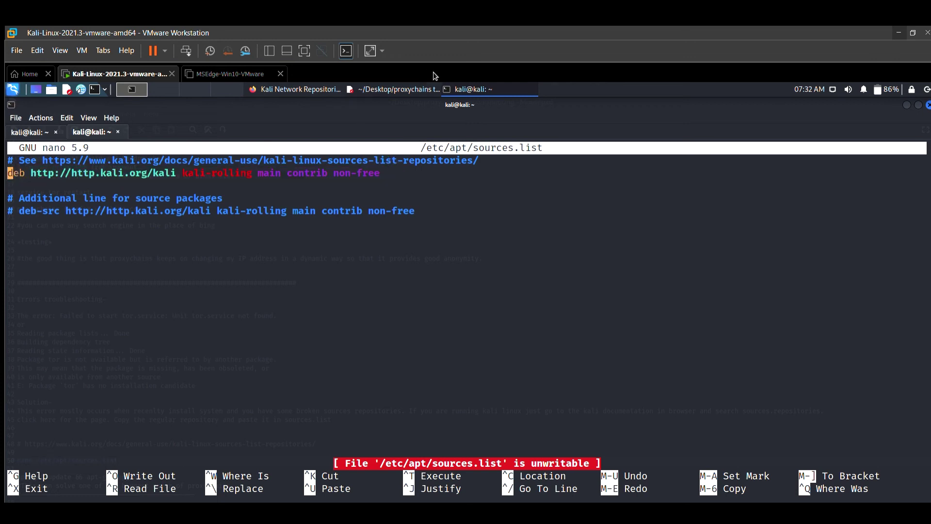
- Compare against the default deb line on the Kali docs page, then return to the notes
click(356, 89)
click(310, 89)
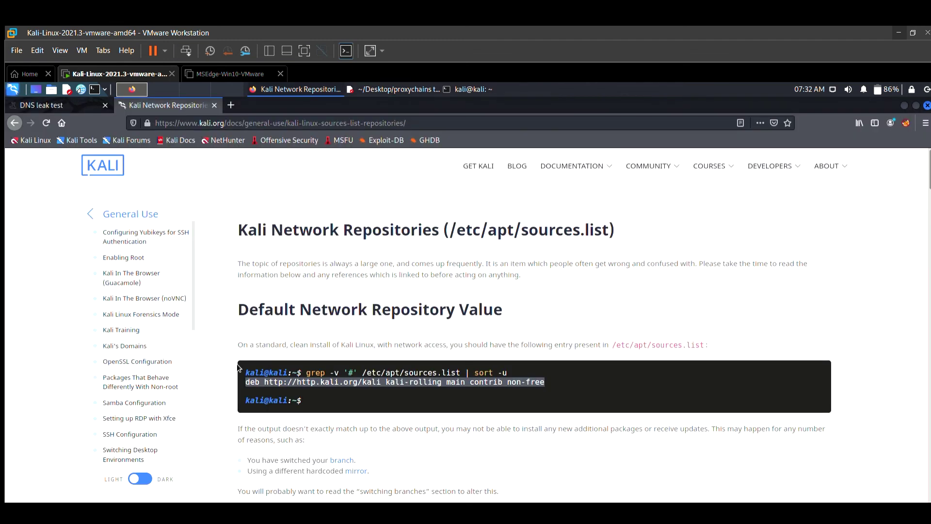
triple_click(249, 381)
key(alt+Tab)
click(350, 251)
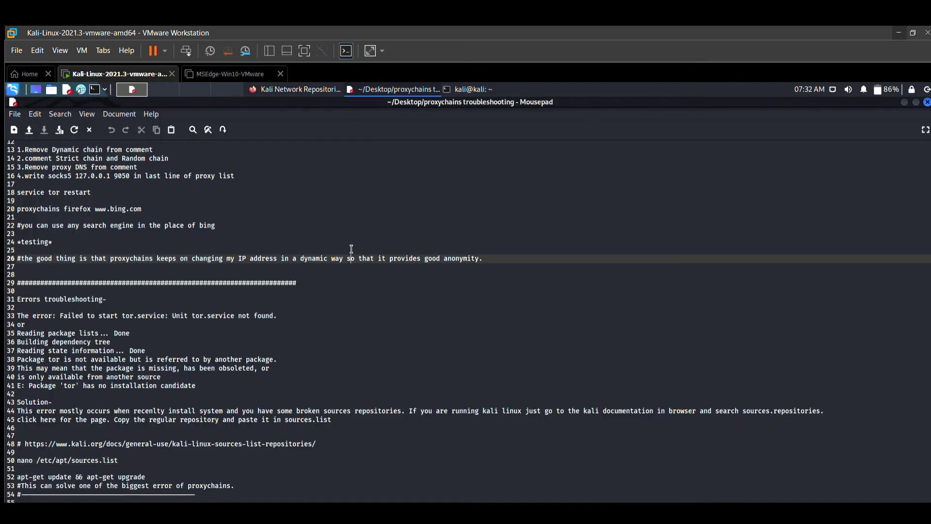
key(Down)
key(Down)
key(Down)
key(Down)
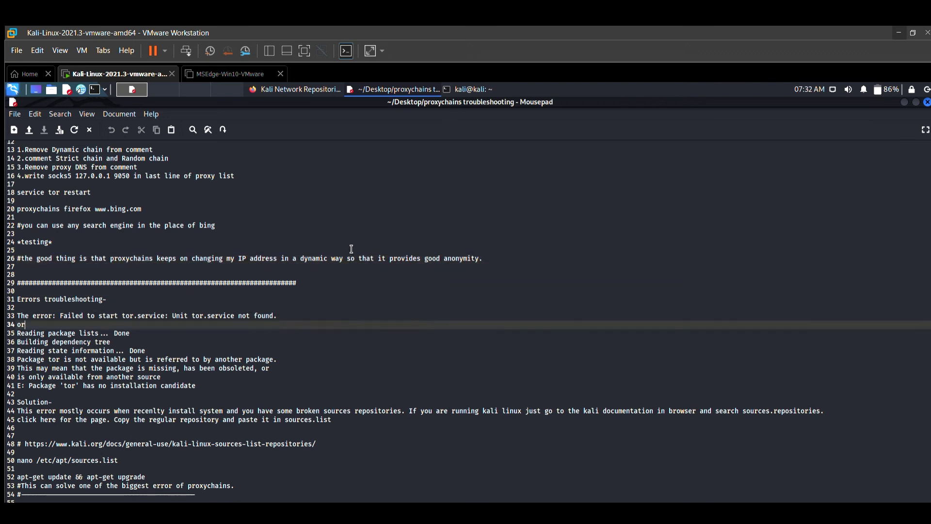
key(Down)
key(Down)
key(Down)
key(Down)
key(Down)
key(Down)
key(Down)
key(Down)
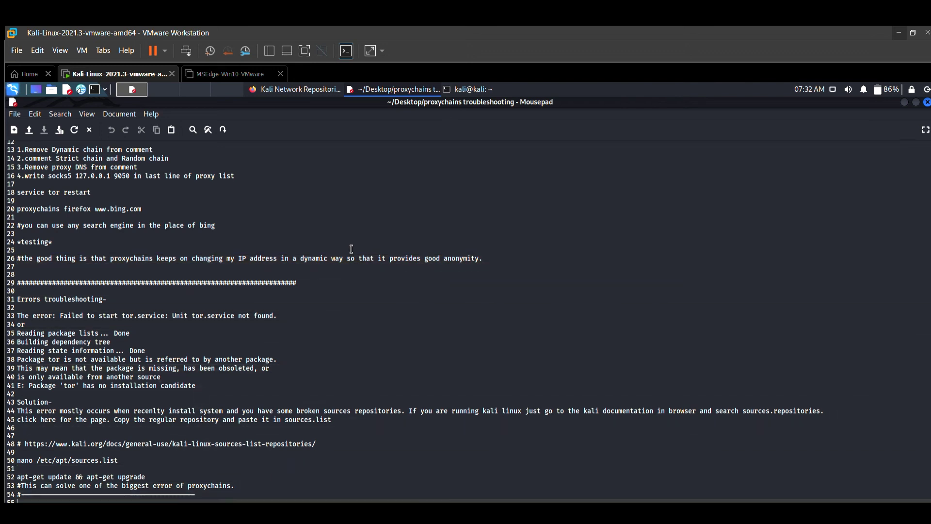
key(Down)
key(Down)
key(Down)
key(Up)
key(Up)
key(Up)
key(Up)
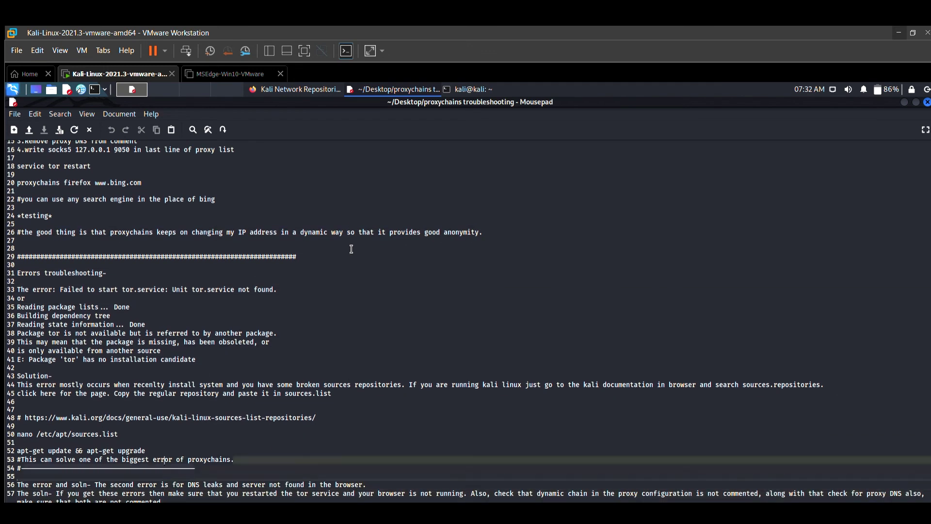
key(Up)
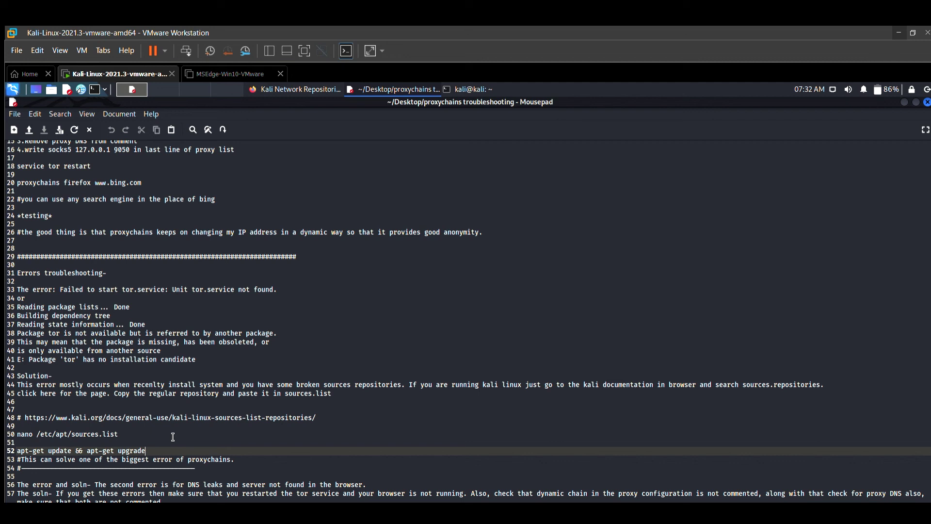
drag(145, 451, 16, 441)
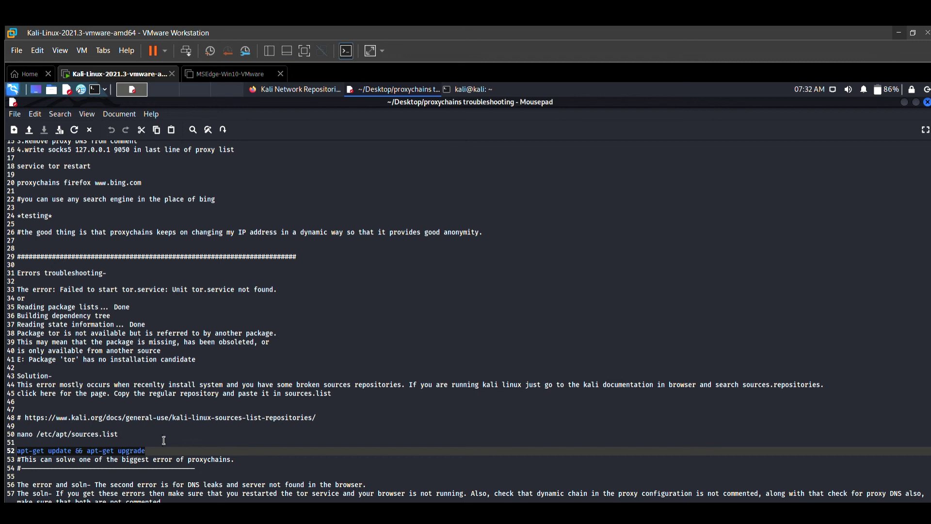
key(Right)
key(shift+Home)
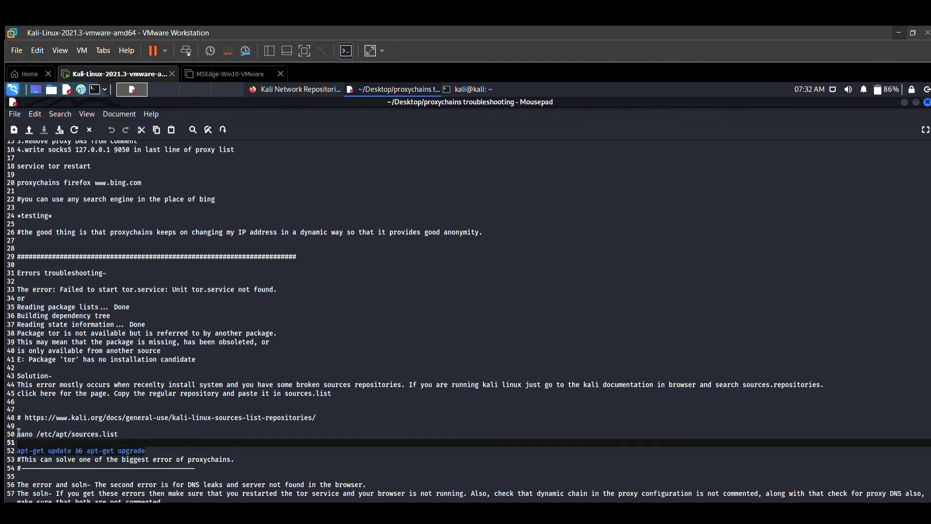
key(Down)
key(Down)
key(Down)
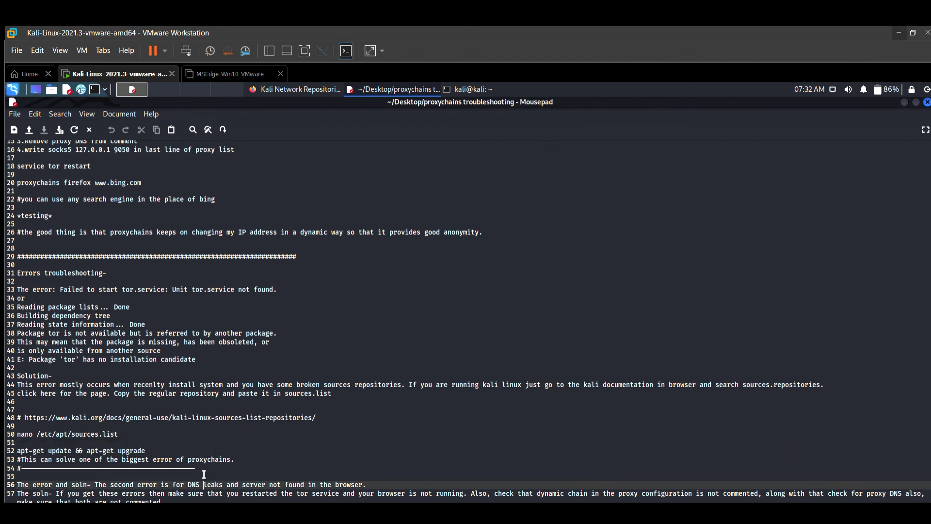
key(Up)
key(Up)
key(Down)
key(Down)
key(Down)
key(Up)
key(Up)
key(Up)
key(Up)
key(Up)
key(Up)
key(Up)
key(Up)
key(Up)
key(Up)
key(Up)
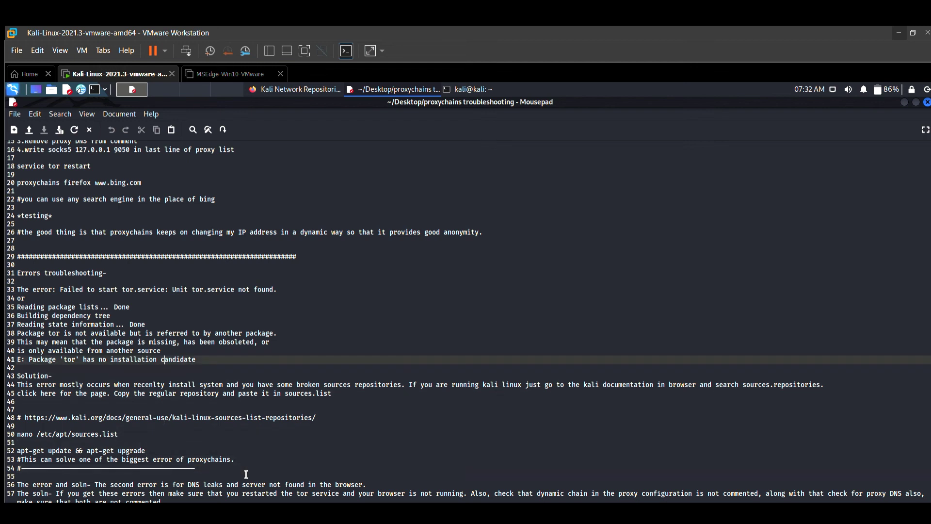
key(Up)
key(Up)
key(Up)
key(Home)
key(shift+Down)
key(shift+Down)
key(shift+Down)
key(shift+End)
key(Down)
key(Down)
key(Down)
key(Down)
key(Down)
key(Down)
key(Down)
key(Down)
key(Down)
key(Down)
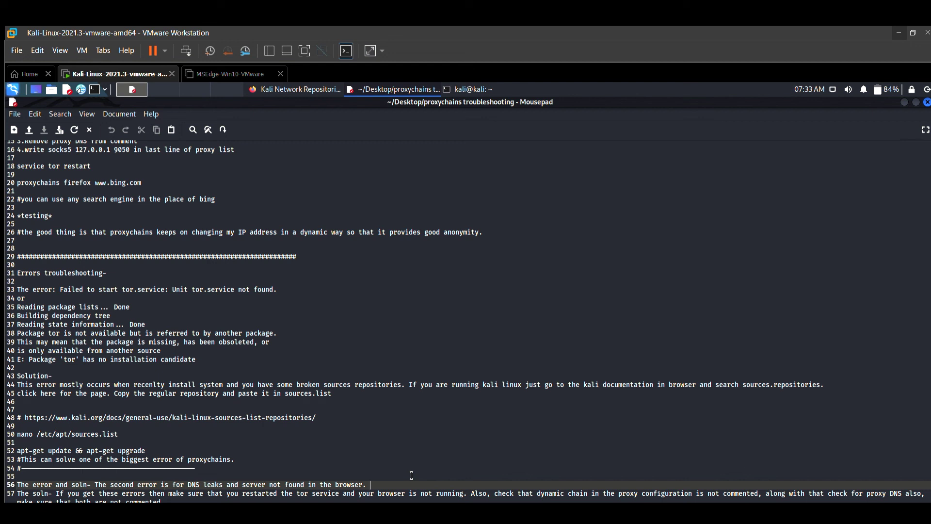
key(Down)
- Bring the nano sources.list terminal forward and suspend nano with Ctrl+Z
click(477, 89)
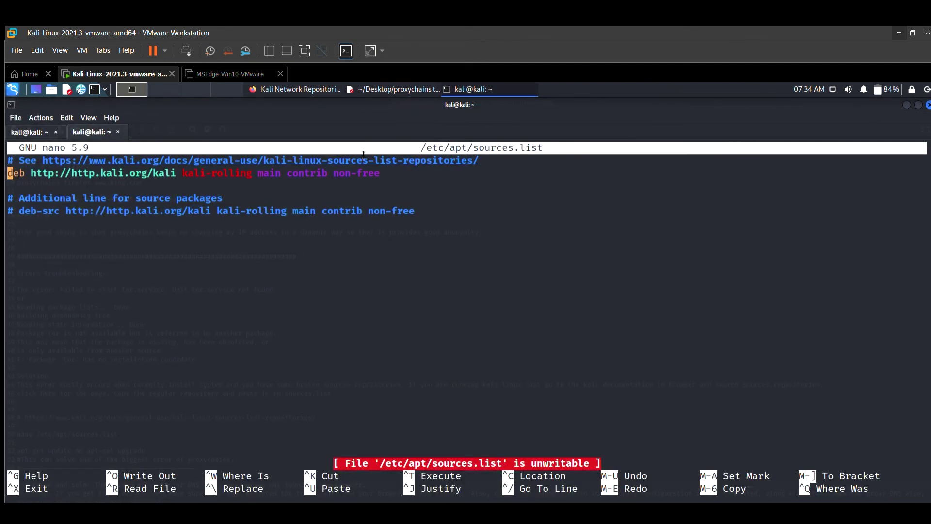
key(ctrl+z)
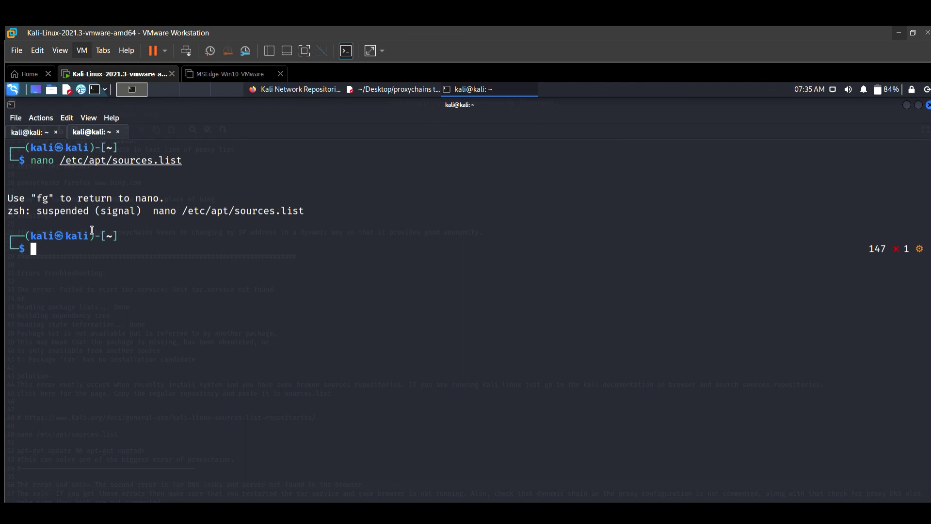
key(ctrl+shift+v)
key(ctrl+shift+v)
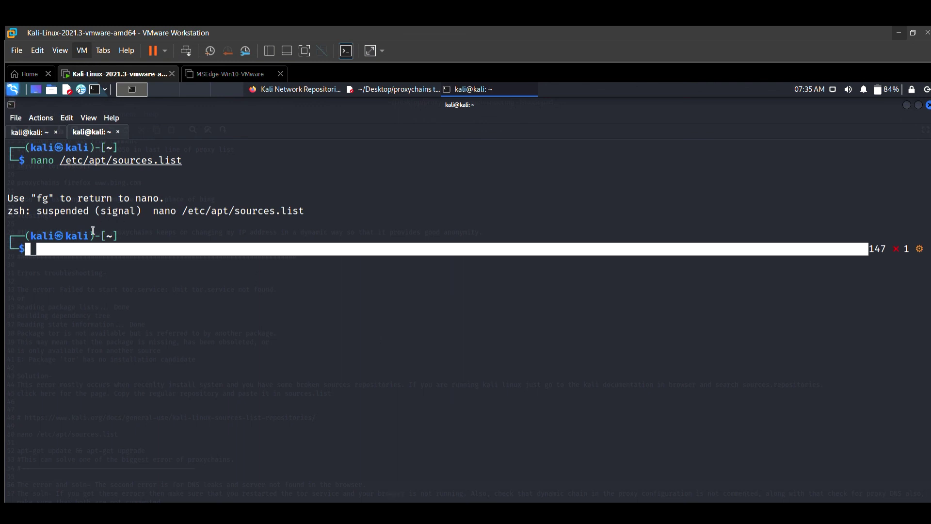